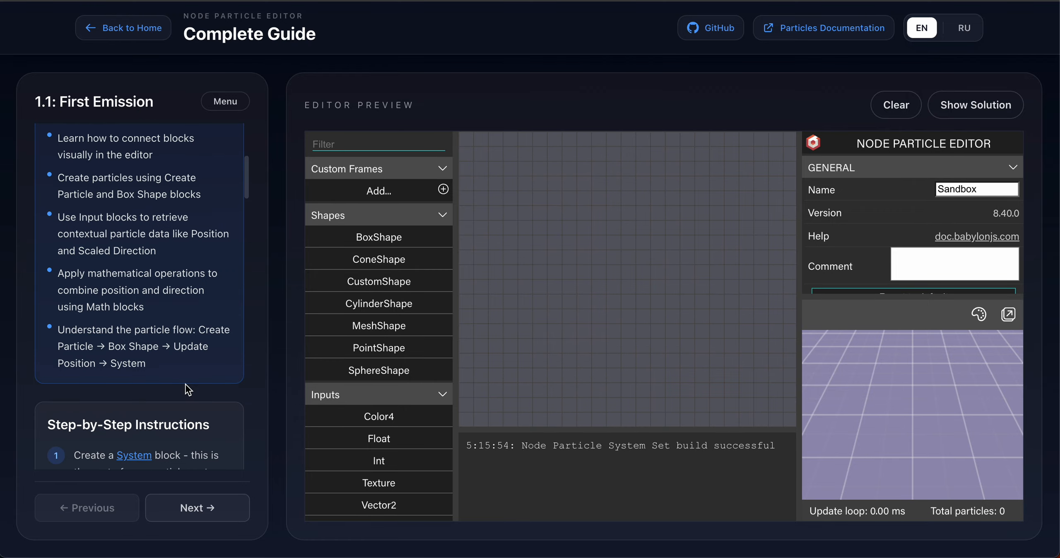
Add a System block to the graph as the root of the particle system.
{"action": "scroll", "coordinate": [186, 384], "scroll_direction": "down", "scroll_amount": 3}
{"action": "scroll", "coordinate": [185, 383], "scroll_direction": "down", "scroll_amount": 3}
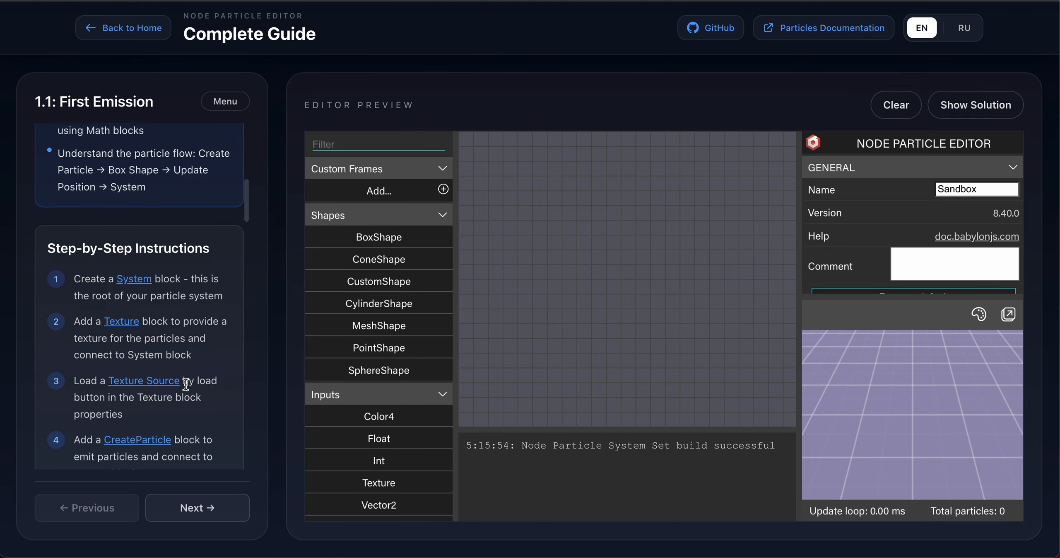
{"action": "scroll", "coordinate": [186, 383], "scroll_direction": "down", "scroll_amount": 1}
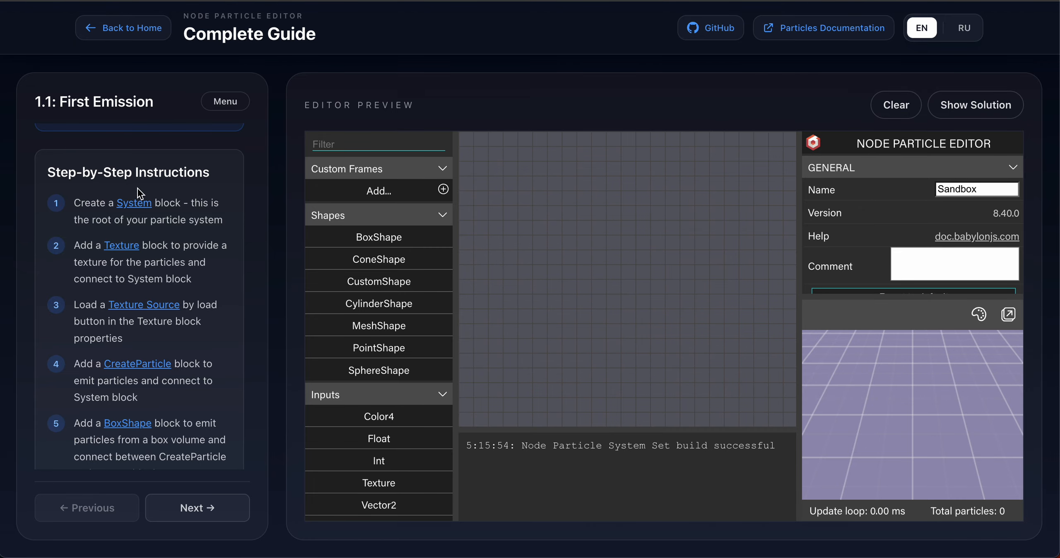
{"action": "left_click", "coordinate": [134, 202]}
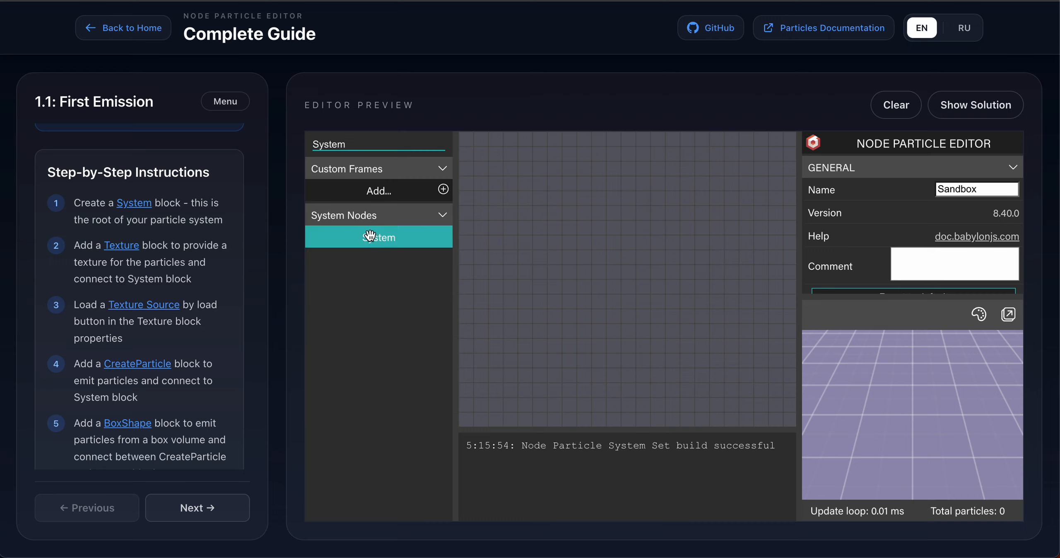
{"action": "left_click_drag", "start_coordinate": [369, 237], "coordinate": [722, 174]}
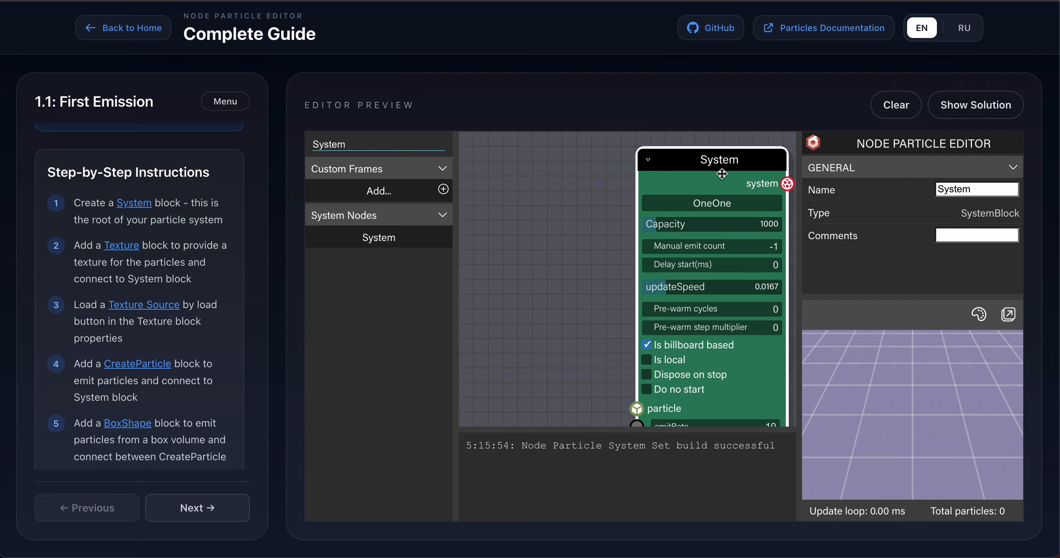
Add a Texture block to the graph next to the System block.
{"action": "left_click", "coordinate": [118, 248]}
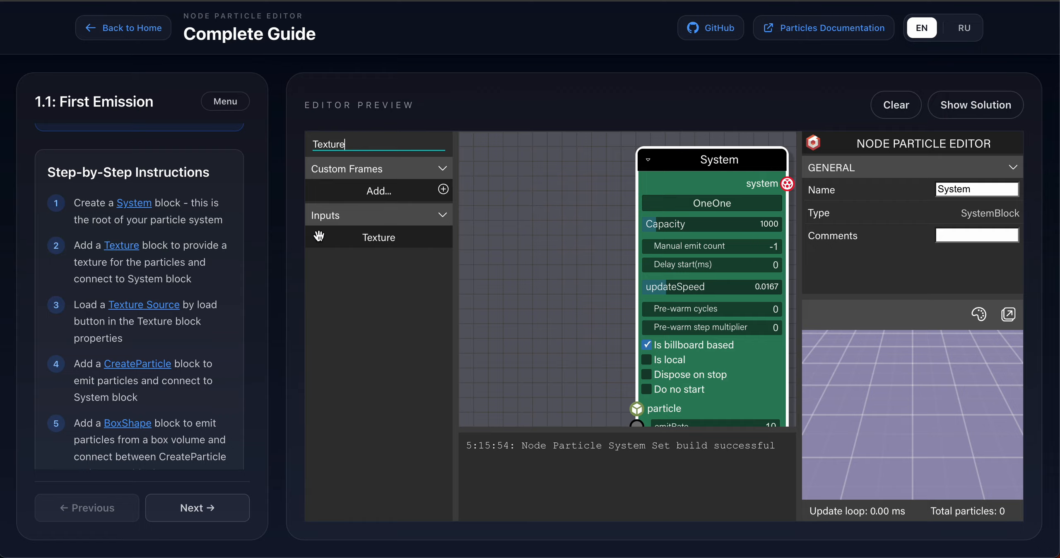
{"action": "left_click_drag", "start_coordinate": [345, 234], "coordinate": [501, 256]}
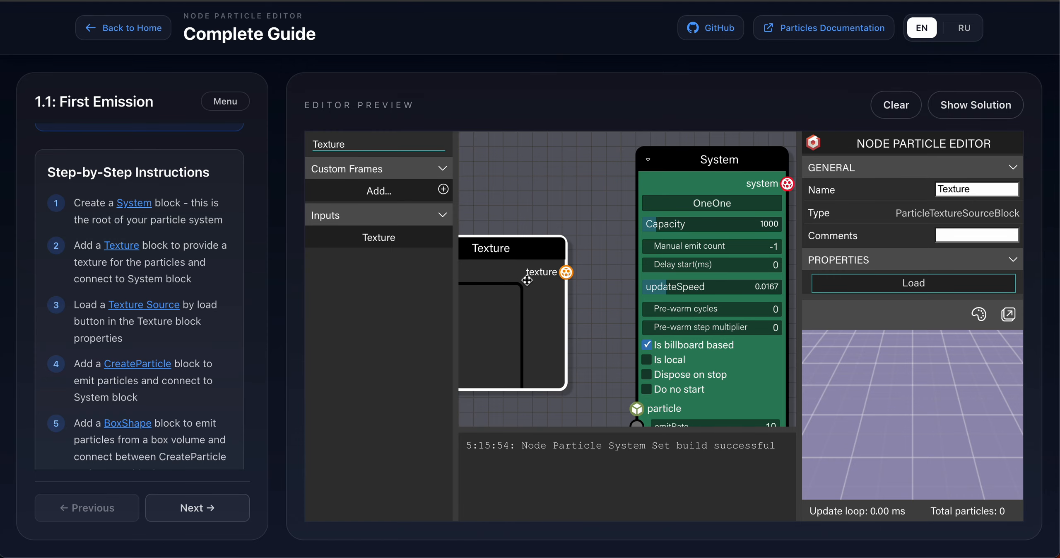
{"action": "scroll", "coordinate": [528, 280], "scroll_direction": "down", "scroll_amount": 7}
{"action": "scroll", "coordinate": [527, 280], "scroll_direction": "up", "scroll_amount": 7}
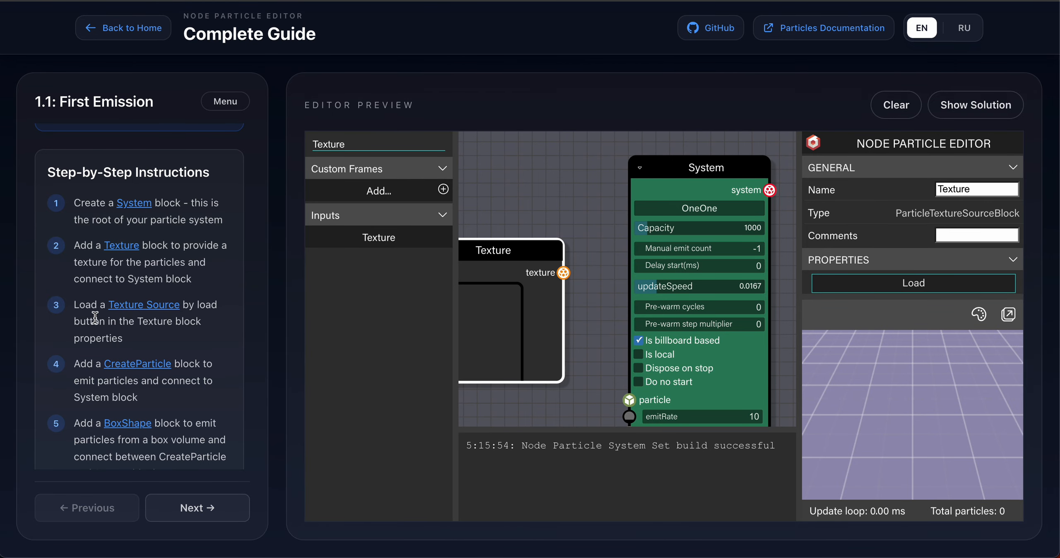
Load flare.png from Downloads as the Texture block's source image.
{"action": "left_click", "coordinate": [126, 310]}
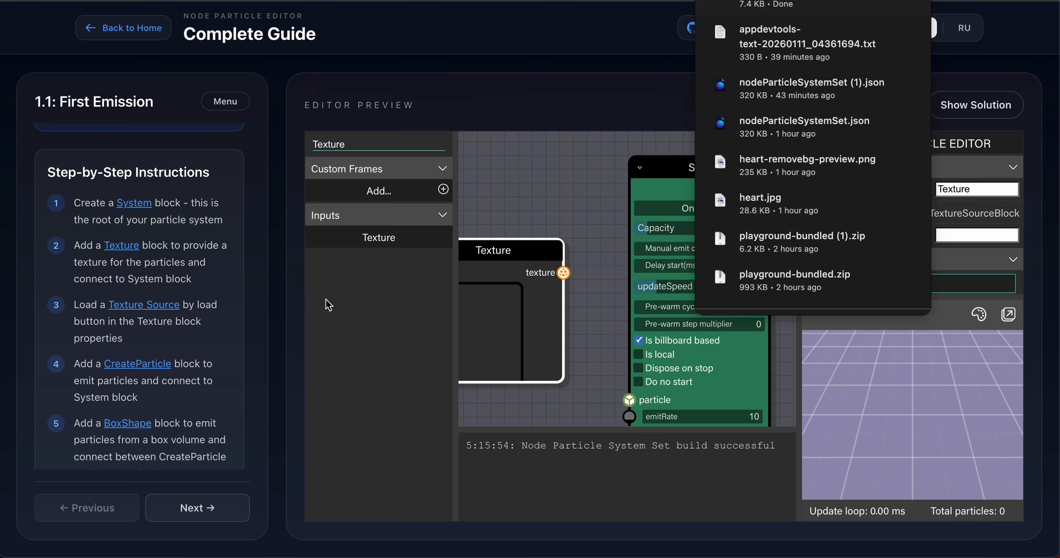
{"action": "left_click", "coordinate": [351, 305]}
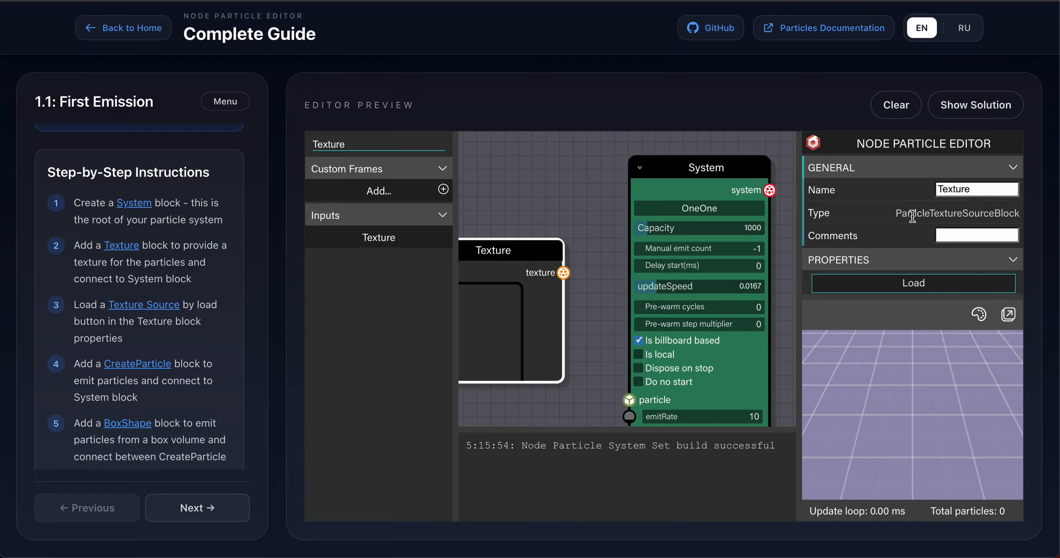
{"action": "left_click", "coordinate": [883, 292]}
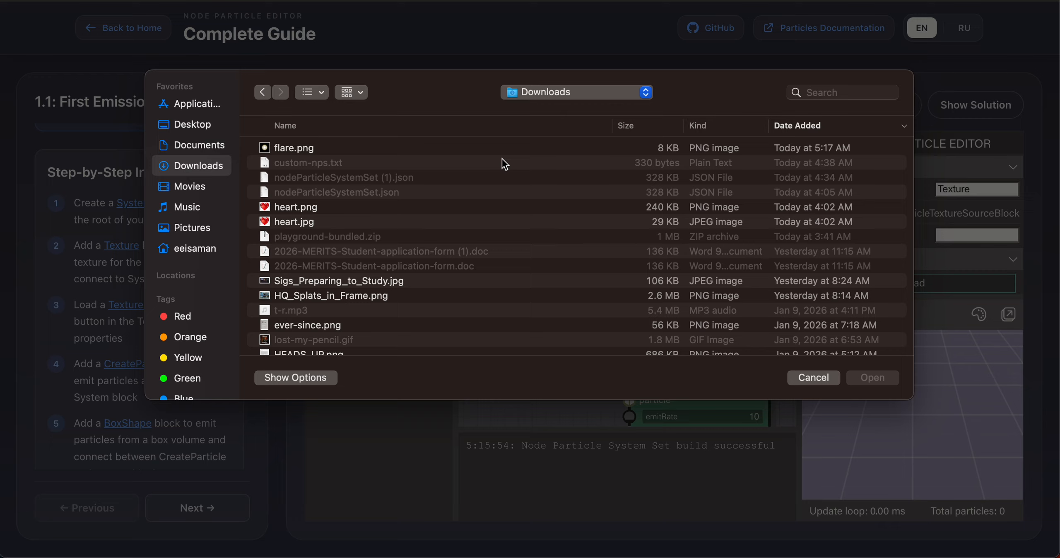
{"action": "double_click", "coordinate": [282, 148]}
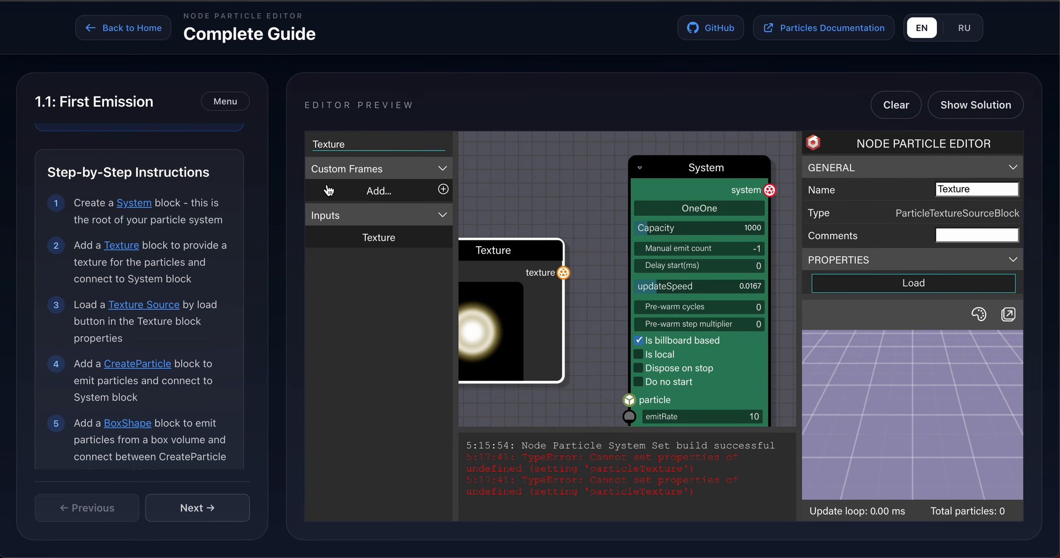
Add a CreateParticle block and place it at the top of the graph.
{"action": "left_click", "coordinate": [147, 369]}
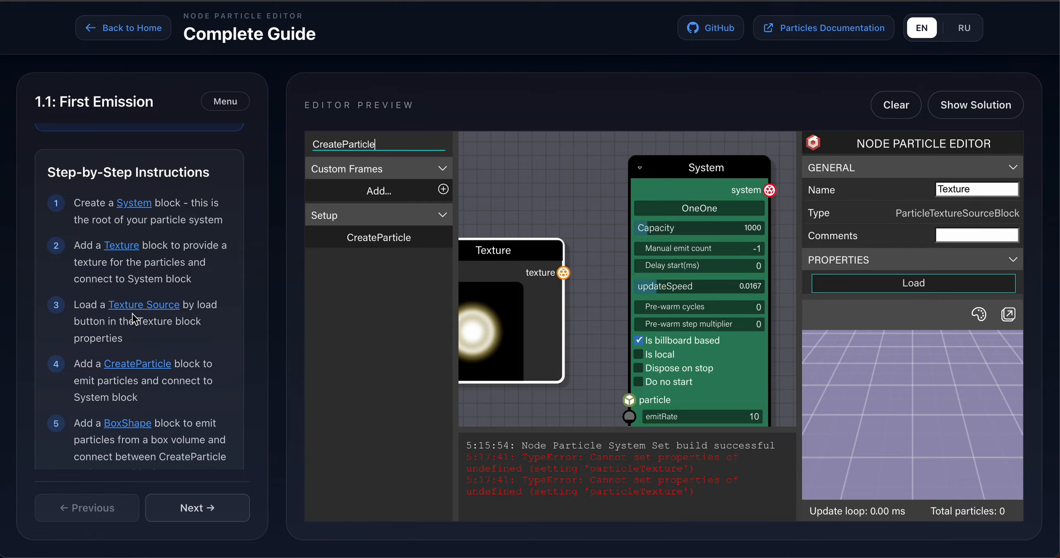
{"action": "left_click_drag", "start_coordinate": [379, 237], "coordinate": [505, 167]}
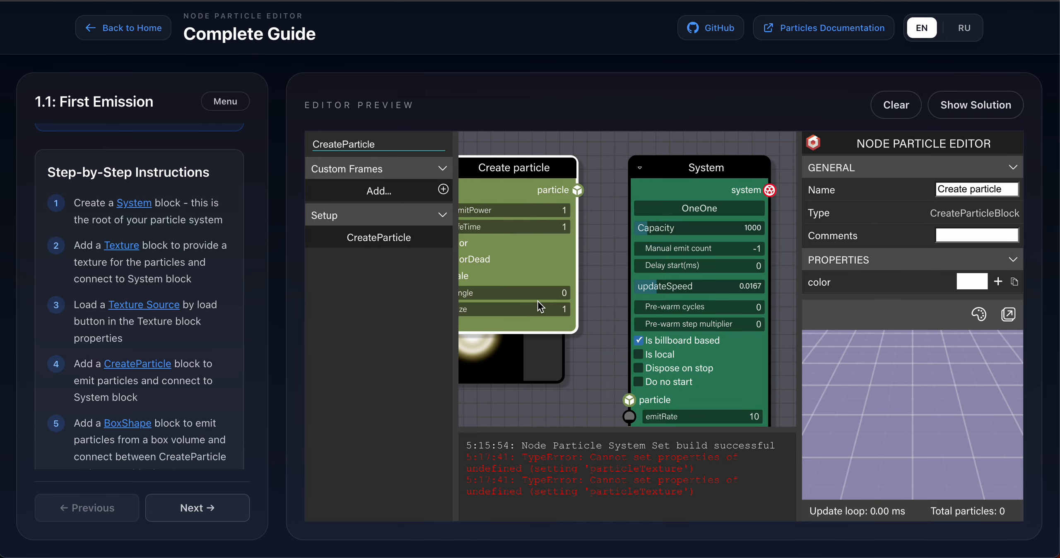
{"action": "scroll", "coordinate": [538, 300], "scroll_direction": "down", "scroll_amount": 5}
{"action": "scroll", "coordinate": [538, 299], "scroll_direction": "up", "scroll_amount": 5}
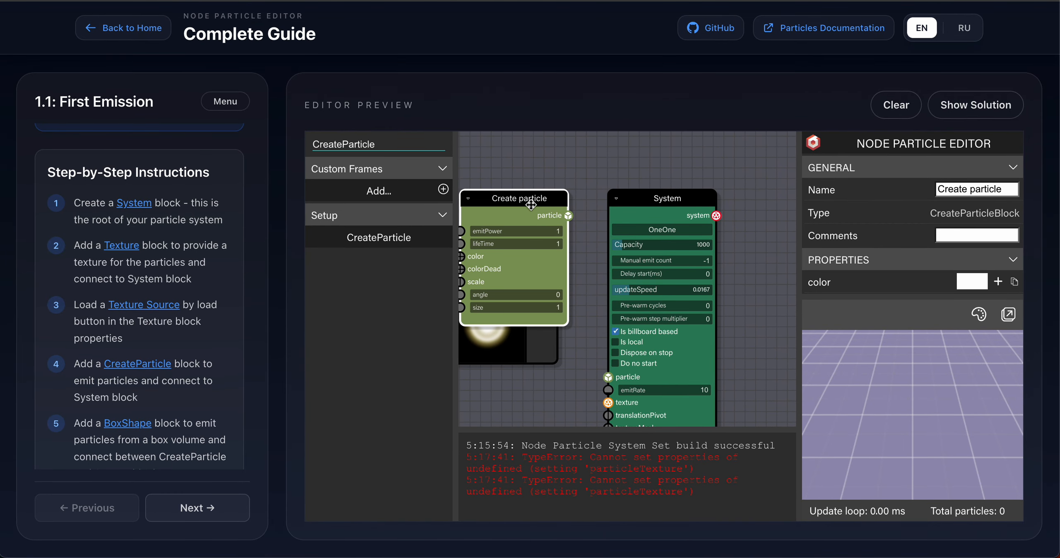
{"action": "left_click_drag", "start_coordinate": [519, 201], "coordinate": [515, 150]}
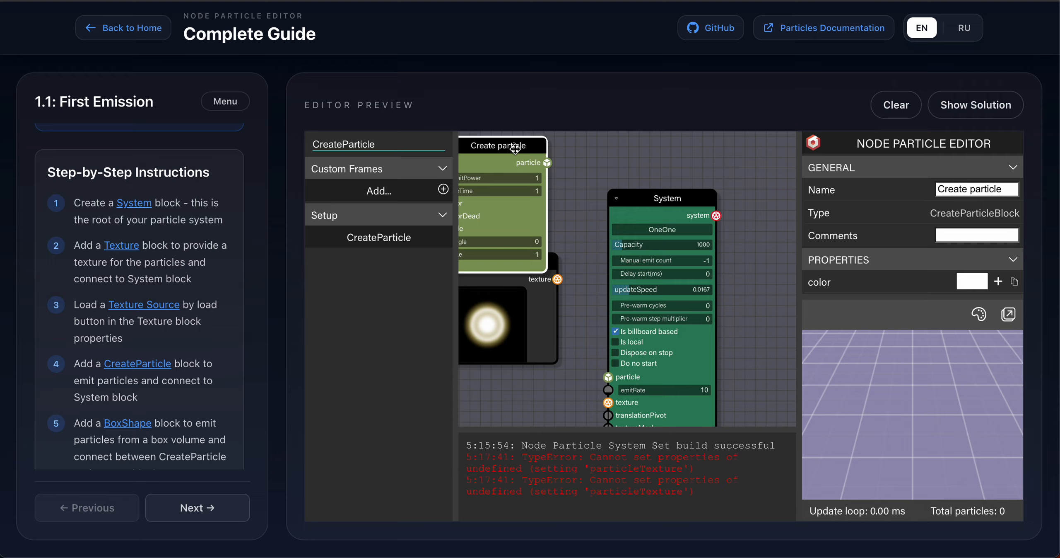
Reposition the Texture and System blocks and shrink the log panel to enlarge the graph area.
{"action": "left_click", "coordinate": [545, 356]}
{"action": "left_click_drag", "start_coordinate": [555, 261], "coordinate": [554, 294]}
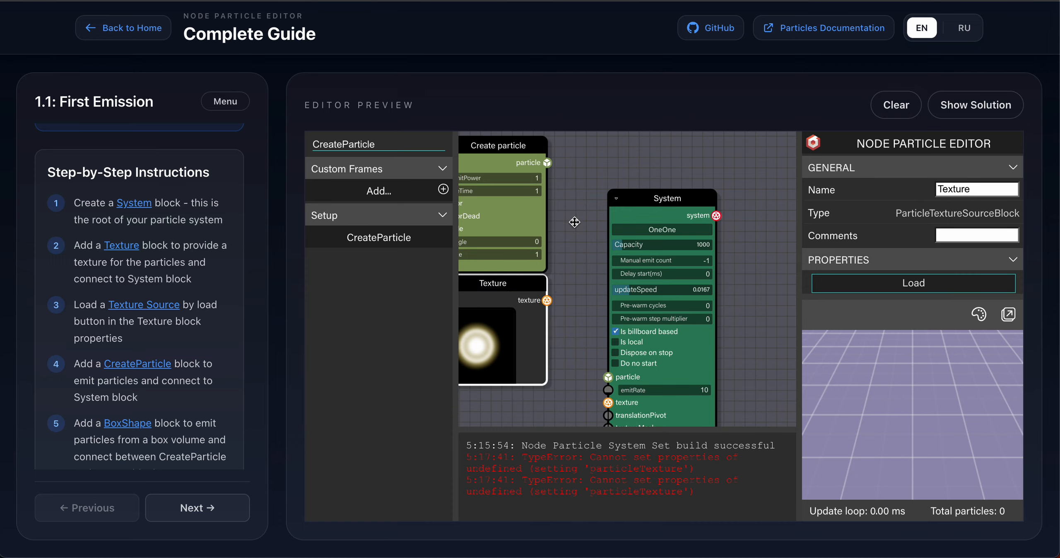
{"action": "left_click_drag", "start_coordinate": [659, 197], "coordinate": [697, 147]}
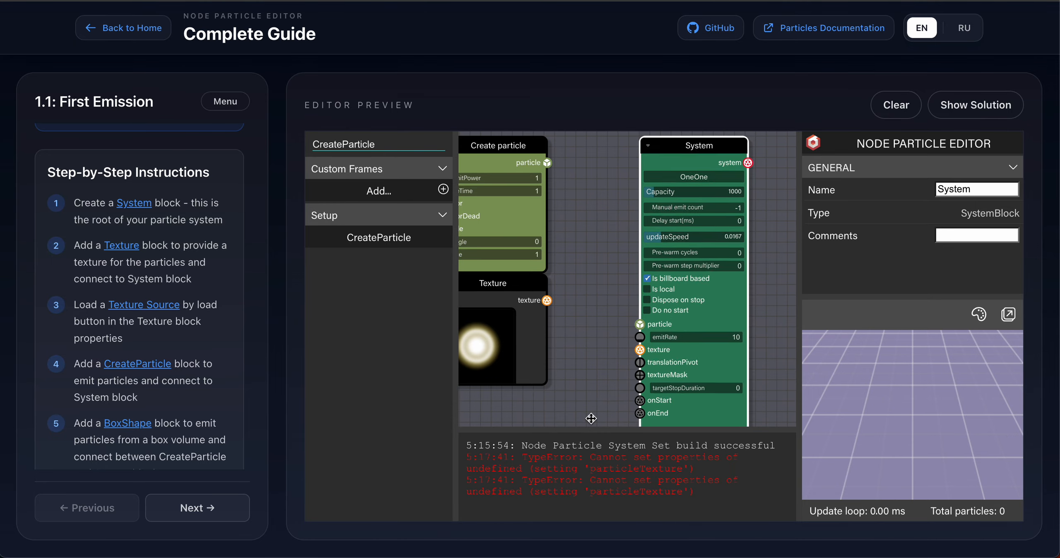
{"action": "left_click_drag", "start_coordinate": [591, 432], "coordinate": [592, 491]}
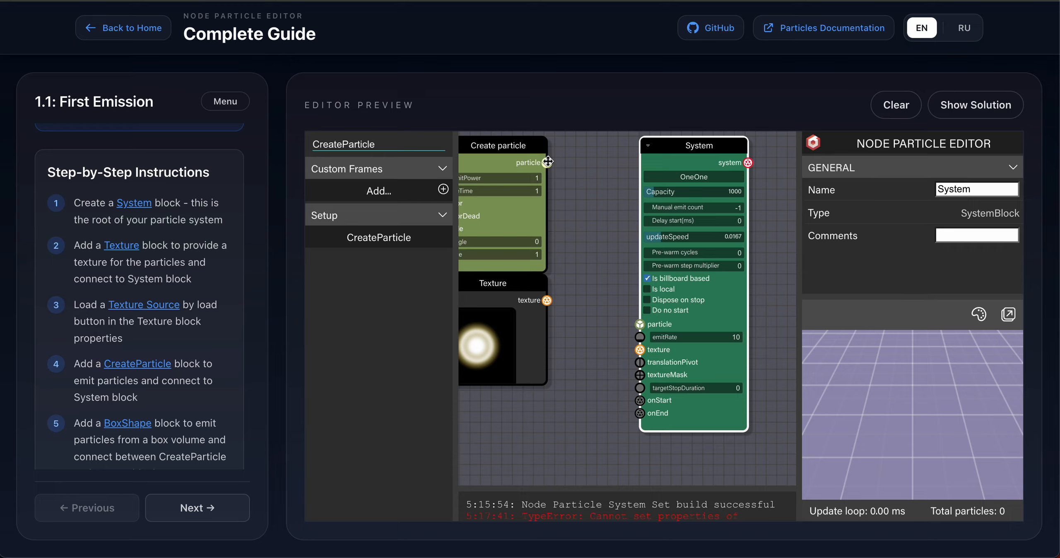
Connect Create particle's particle output and Texture's texture output to the System block's particle and texture inputs.
{"action": "left_click_drag", "start_coordinate": [547, 161], "coordinate": [640, 323]}
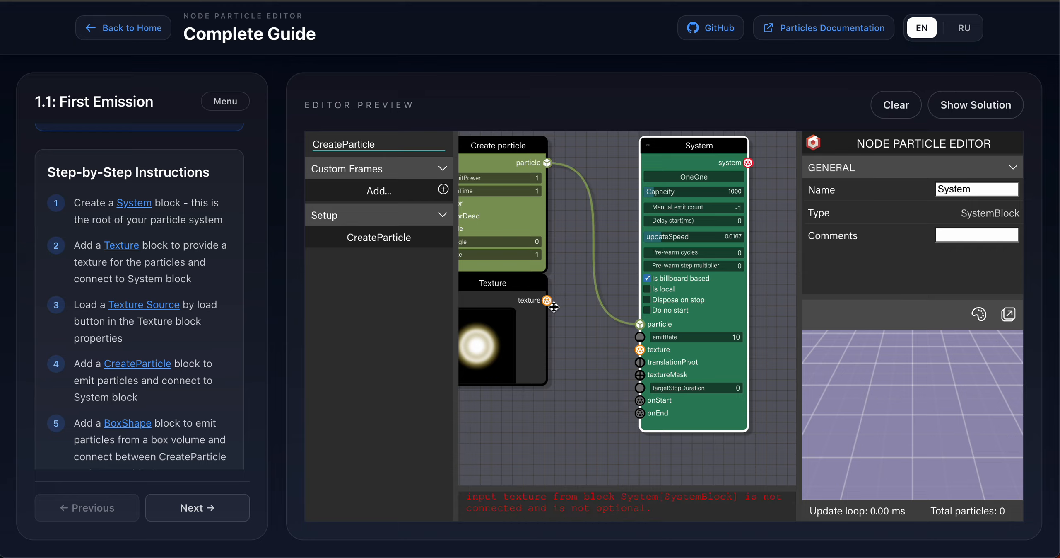
{"action": "left_click_drag", "start_coordinate": [548, 301], "coordinate": [641, 351]}
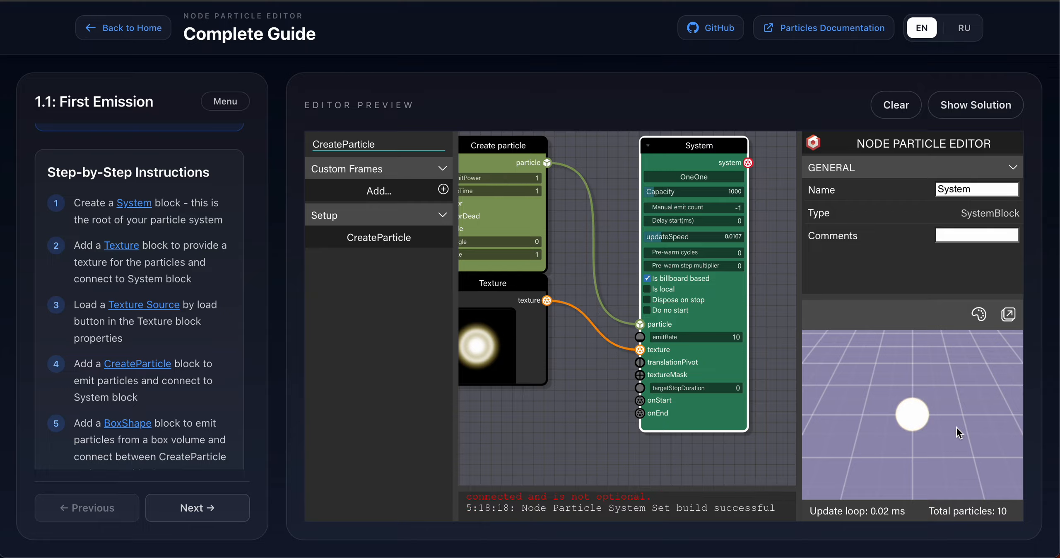
{"action": "left_click_drag", "start_coordinate": [930, 432], "coordinate": [911, 413]}
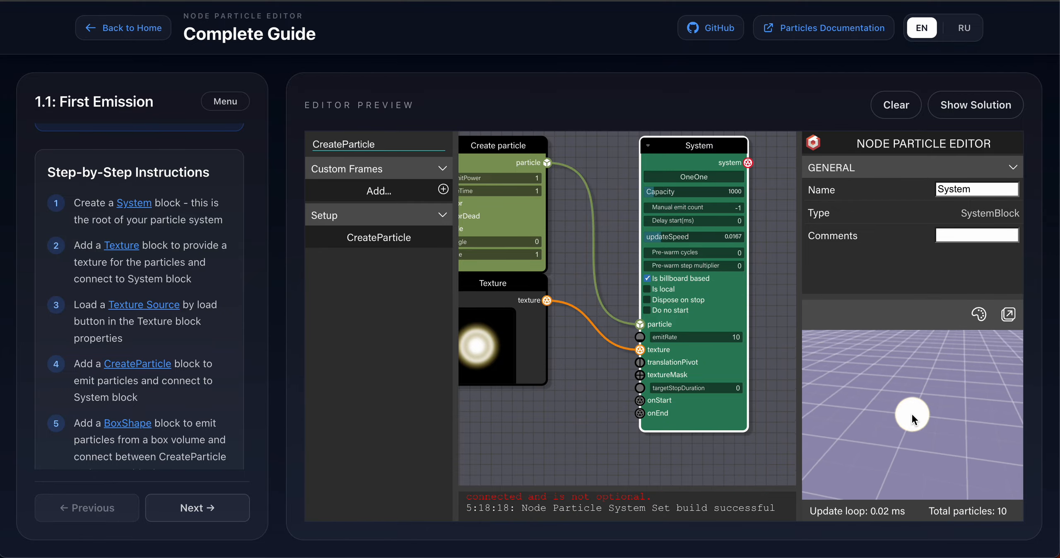
{"action": "mouse_move", "coordinate": [881, 436]}
{"action": "left_mouse_down"}
{"action": "mouse_move", "coordinate": [955, 420]}
{"action": "mouse_move", "coordinate": [866, 444]}
{"action": "left_mouse_up"}
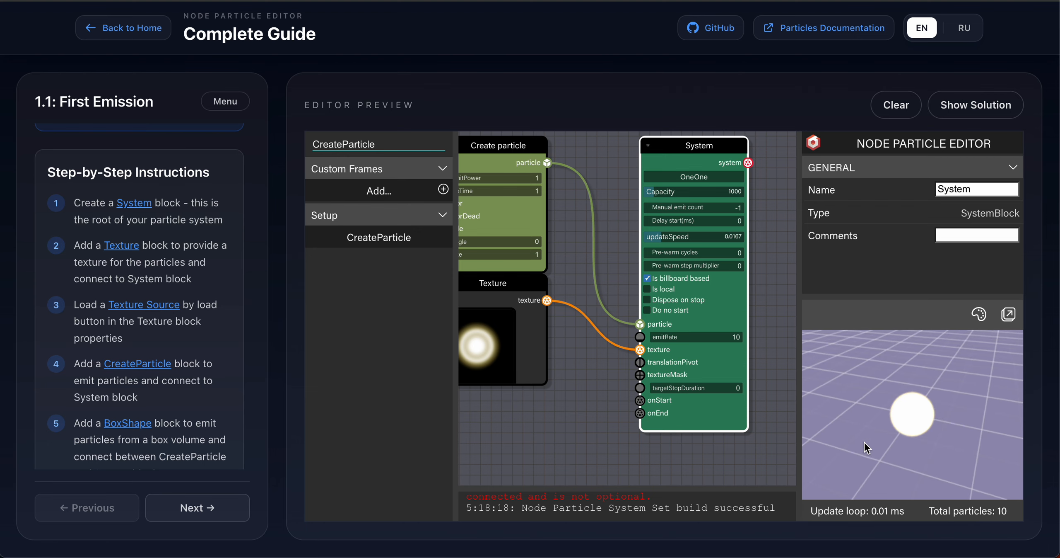
Insert a BoxShape block on the link between Create particle and the System block.
{"action": "scroll", "coordinate": [168, 342], "scroll_direction": "down", "scroll_amount": 3}
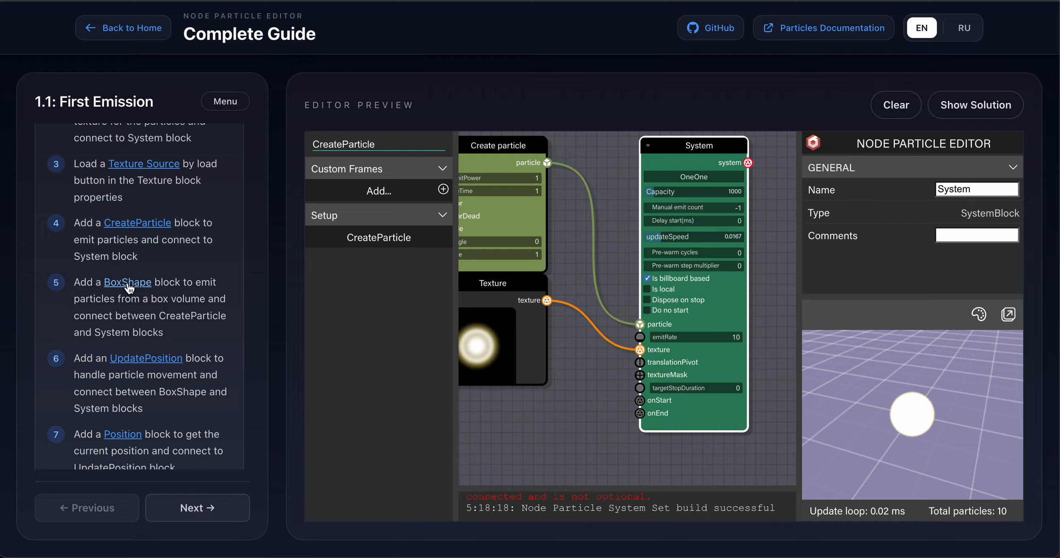
{"action": "left_click", "coordinate": [128, 284]}
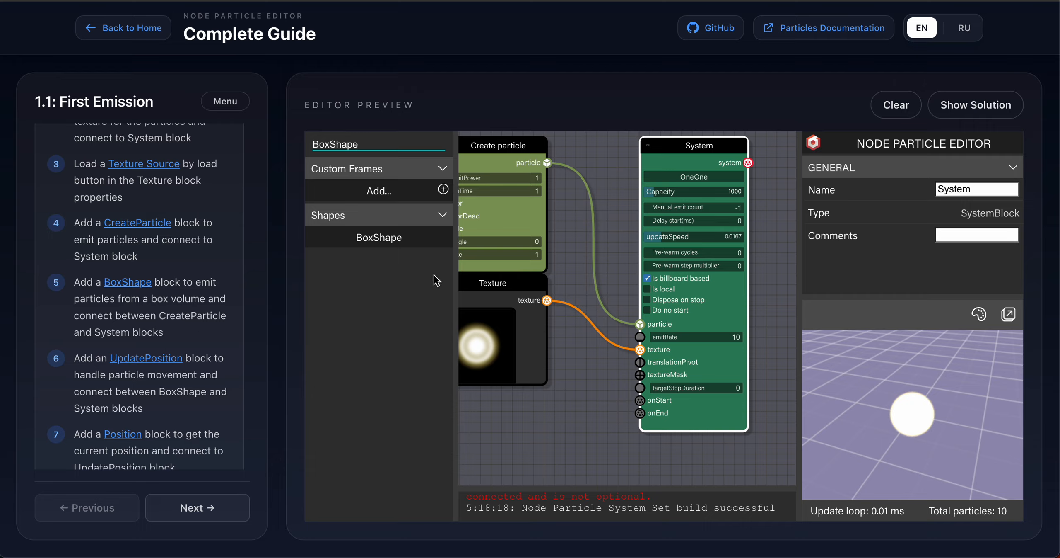
{"action": "left_click_drag", "start_coordinate": [686, 153], "coordinate": [734, 161]}
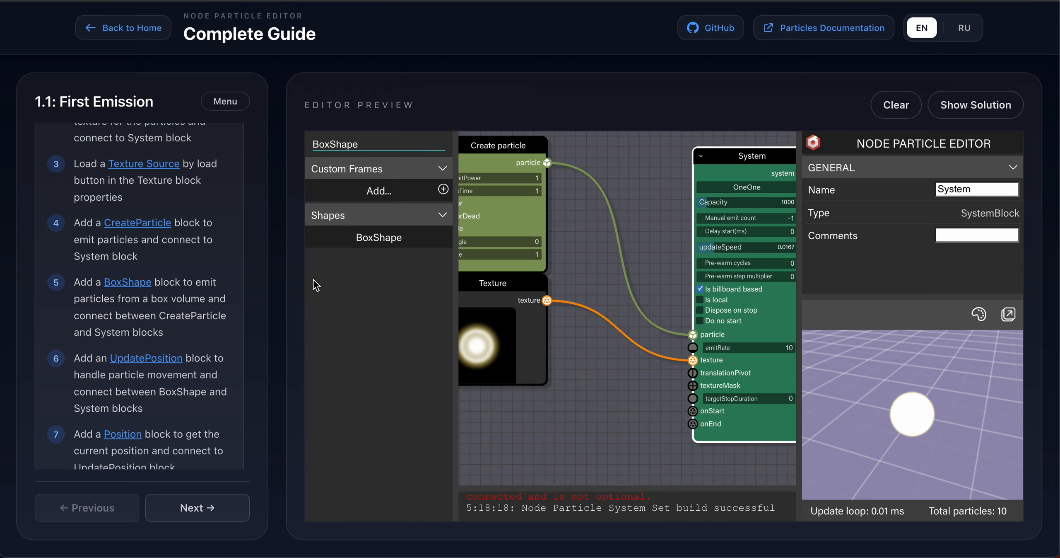
{"action": "left_click_drag", "start_coordinate": [339, 238], "coordinate": [626, 204]}
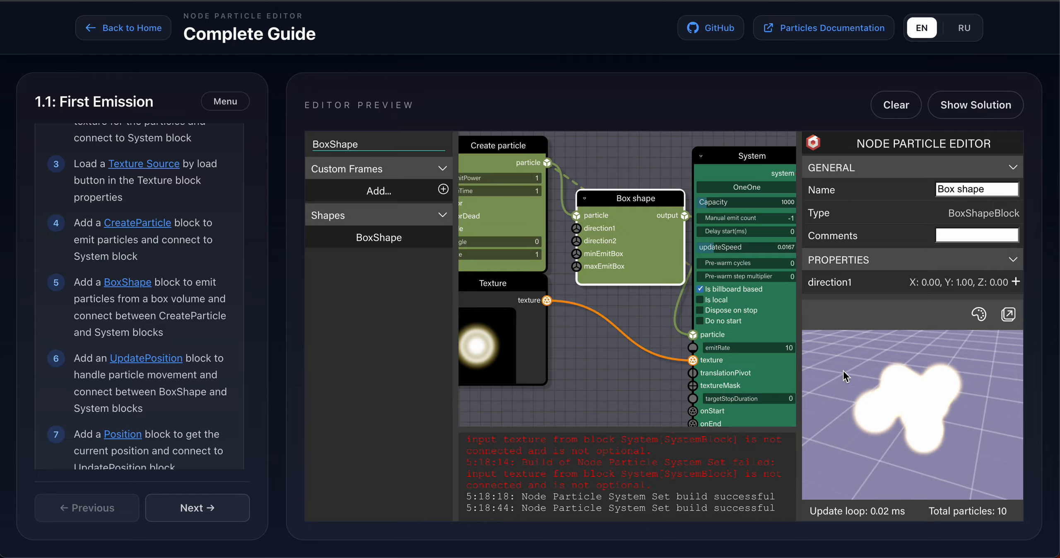
Move the Texture block lower on the canvas, below the Box shape block.
{"action": "left_click", "coordinate": [546, 230]}
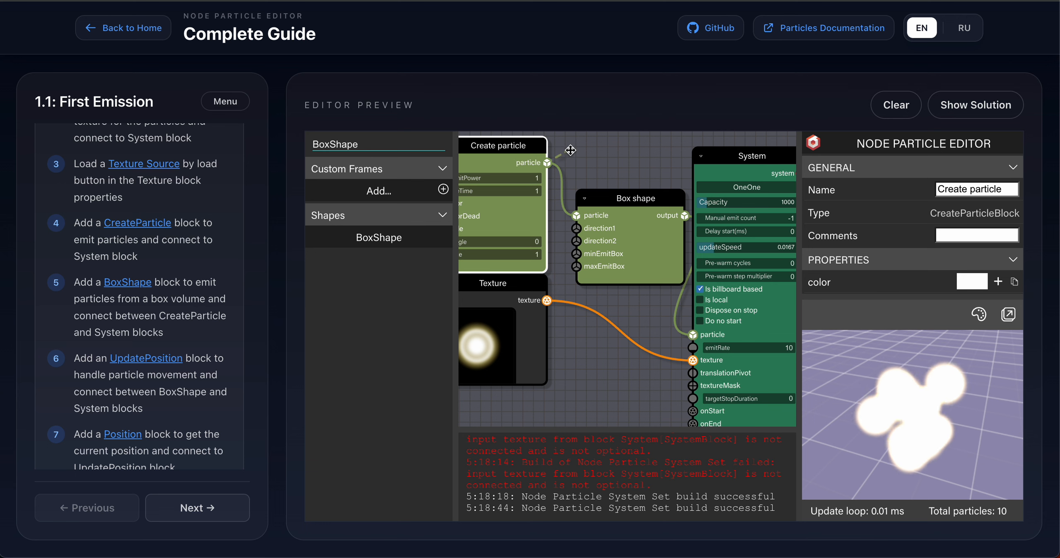
{"action": "left_click_drag", "start_coordinate": [571, 150], "coordinate": [720, 154]}
{"action": "left_click", "coordinate": [720, 154]}
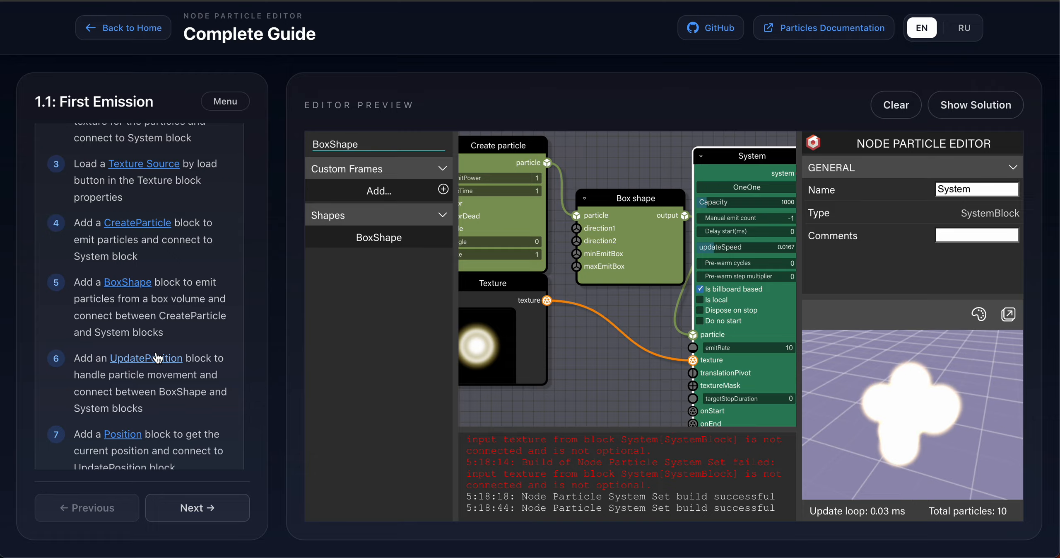
{"action": "left_click_drag", "start_coordinate": [491, 290], "coordinate": [522, 386]}
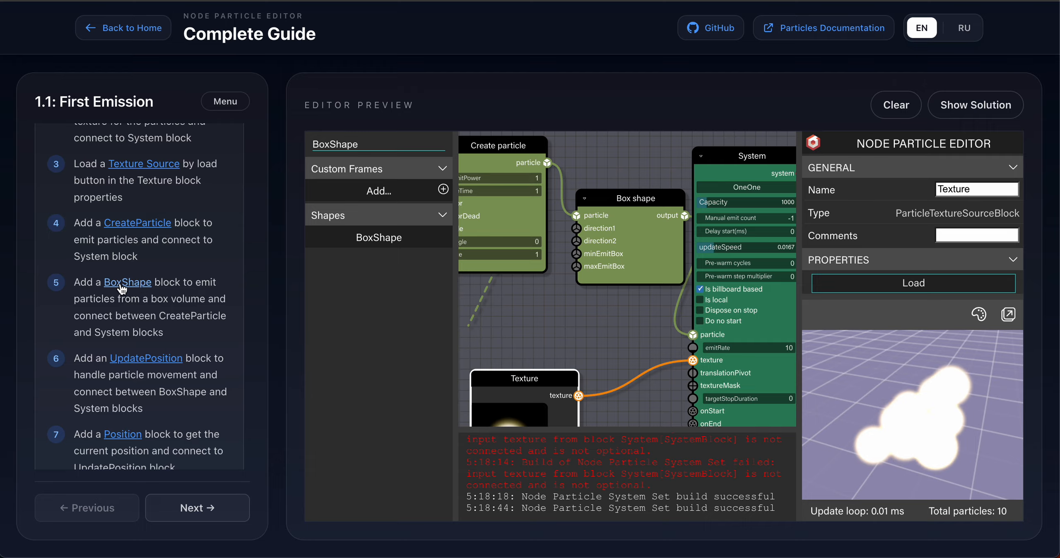
Insert an UpdatePosition block on the link between Box shape and the System block.
{"action": "left_click", "coordinate": [143, 359]}
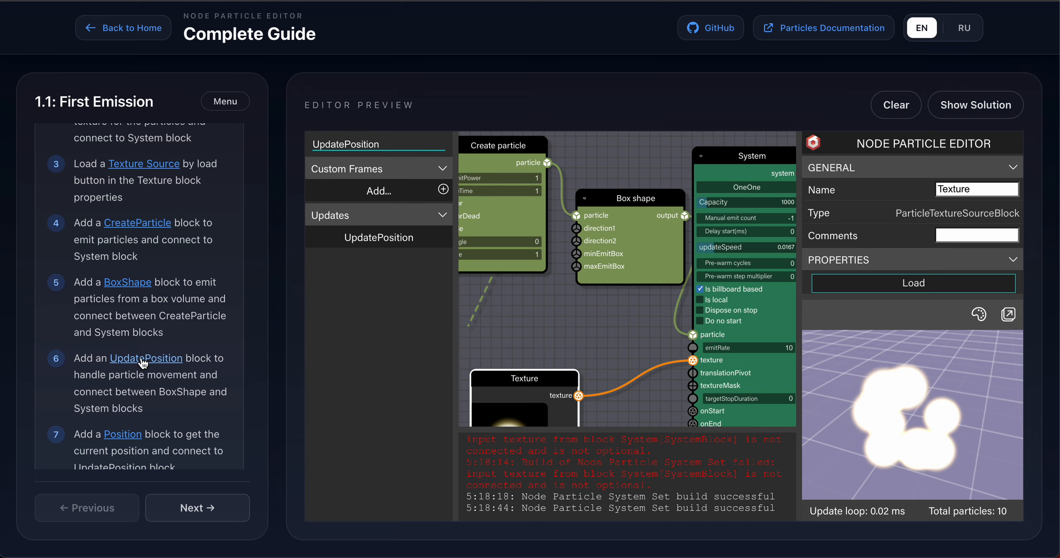
{"action": "left_click_drag", "start_coordinate": [750, 163], "coordinate": [856, 197]}
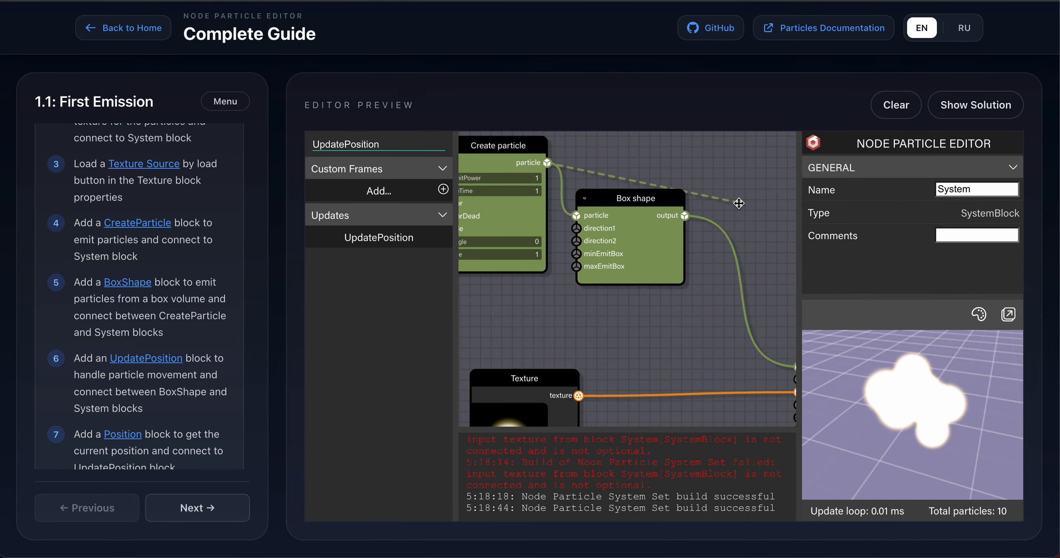
{"action": "left_click_drag", "start_coordinate": [640, 165], "coordinate": [640, 165]}
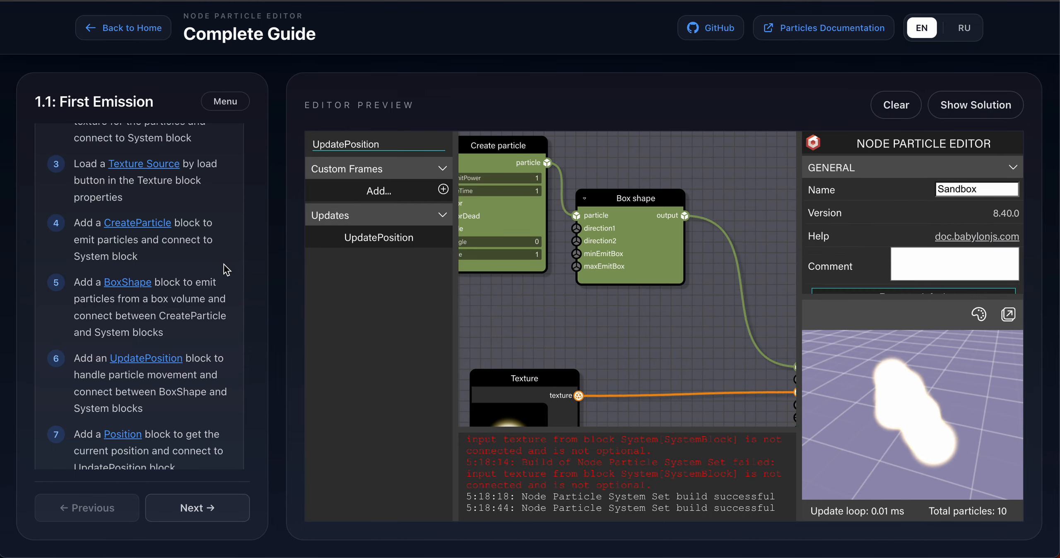
{"action": "left_click_drag", "start_coordinate": [398, 229], "coordinate": [756, 280]}
Arrange the Update position block beneath Box shape, between it and the System block.
{"action": "left_click_drag", "start_coordinate": [755, 328], "coordinate": [741, 308]}
{"action": "right_click", "coordinate": [752, 333]}
{"action": "left_click", "coordinate": [696, 295]}
{"action": "scroll", "coordinate": [740, 307], "scroll_direction": "down", "scroll_amount": 2}
{"action": "scroll", "coordinate": [741, 308], "scroll_direction": "down", "scroll_amount": 3}
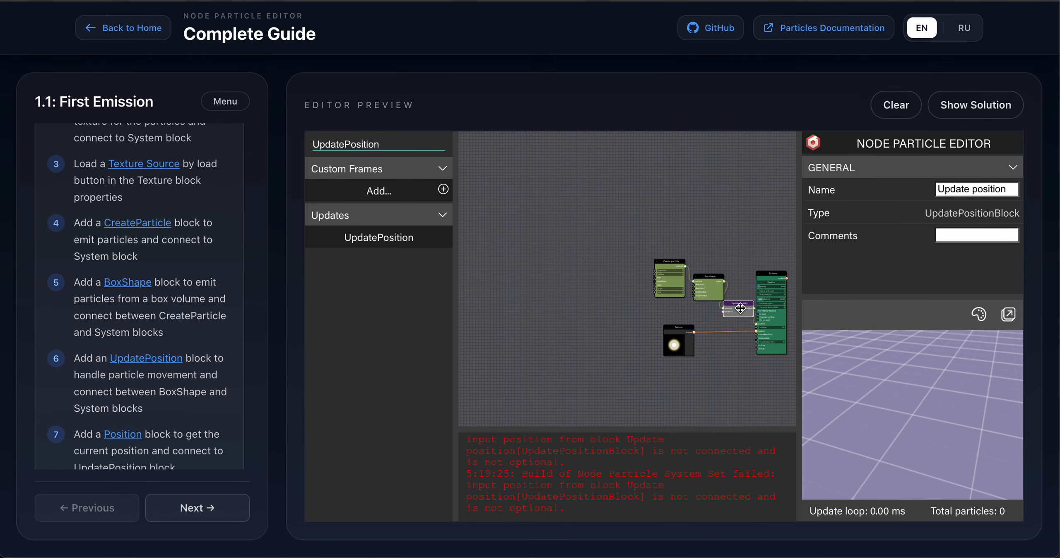
{"action": "scroll", "coordinate": [740, 308], "scroll_direction": "up", "scroll_amount": 5}
{"action": "scroll", "coordinate": [740, 308], "scroll_direction": "down", "scroll_amount": 3}
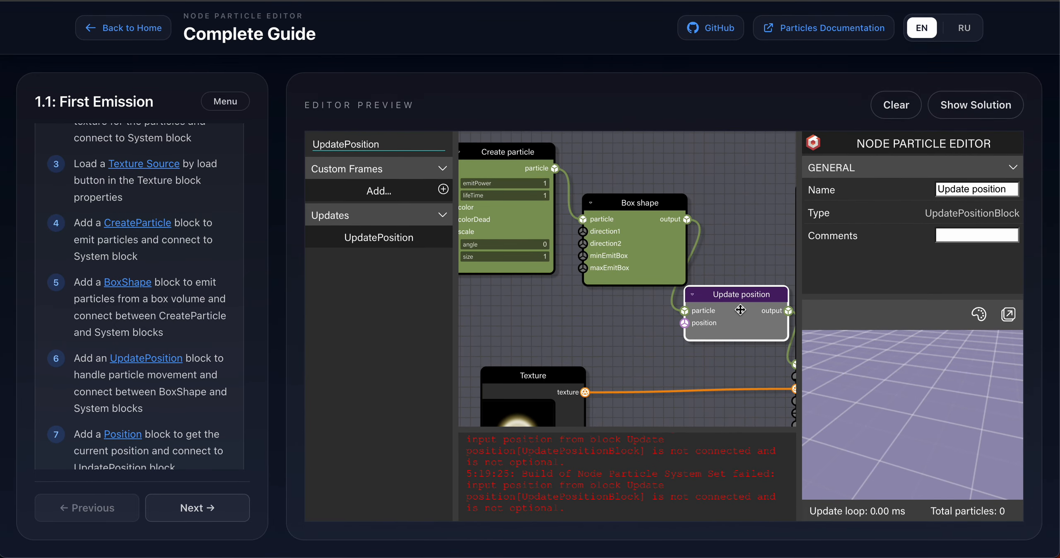
{"action": "scroll", "coordinate": [740, 308], "scroll_direction": "down", "scroll_amount": 3}
{"action": "left_click_drag", "start_coordinate": [635, 343], "coordinate": [667, 400]}
{"action": "left_click_drag", "start_coordinate": [679, 335], "coordinate": [620, 307]}
{"action": "scroll", "coordinate": [621, 309], "scroll_direction": "up", "scroll_amount": 5}
{"action": "scroll", "coordinate": [620, 309], "scroll_direction": "down", "scroll_amount": 2}
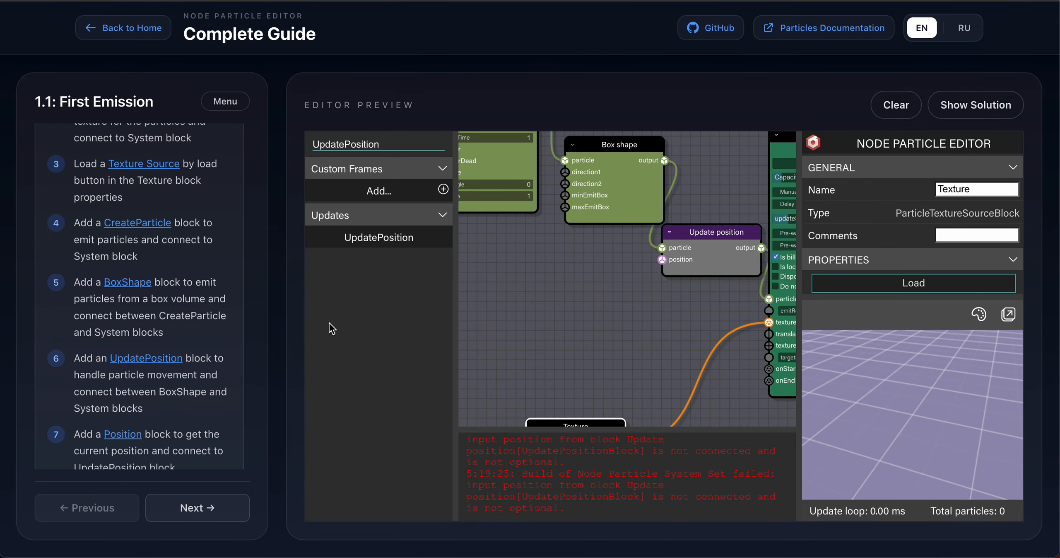
Add a Position block and connect it to the Update position block's position input.
{"action": "left_click", "coordinate": [130, 434]}
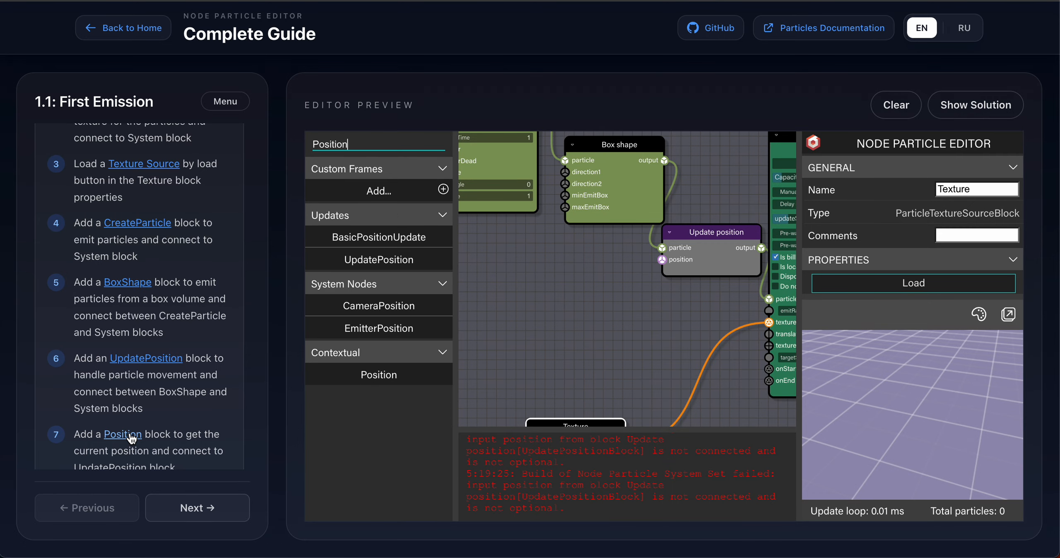
{"action": "scroll", "coordinate": [131, 437], "scroll_direction": "down", "scroll_amount": 7}
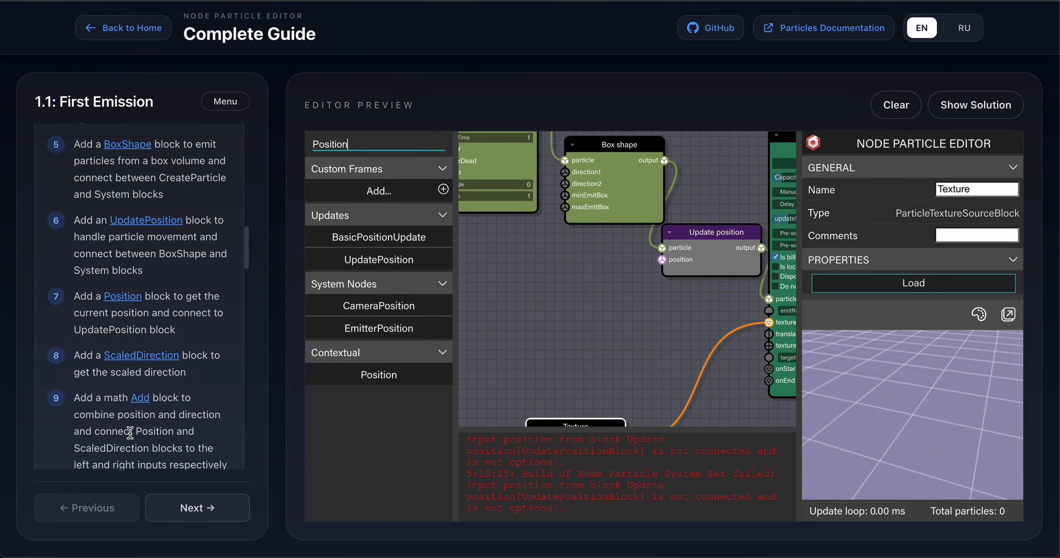
{"action": "scroll", "coordinate": [131, 439], "scroll_direction": "up", "scroll_amount": 1}
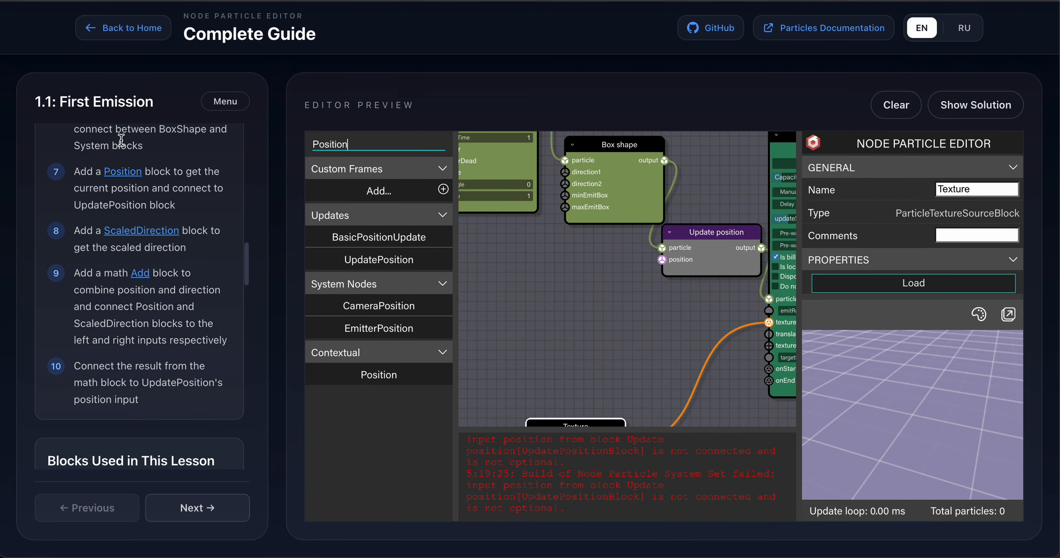
{"action": "left_click_drag", "start_coordinate": [363, 379], "coordinate": [662, 259]}
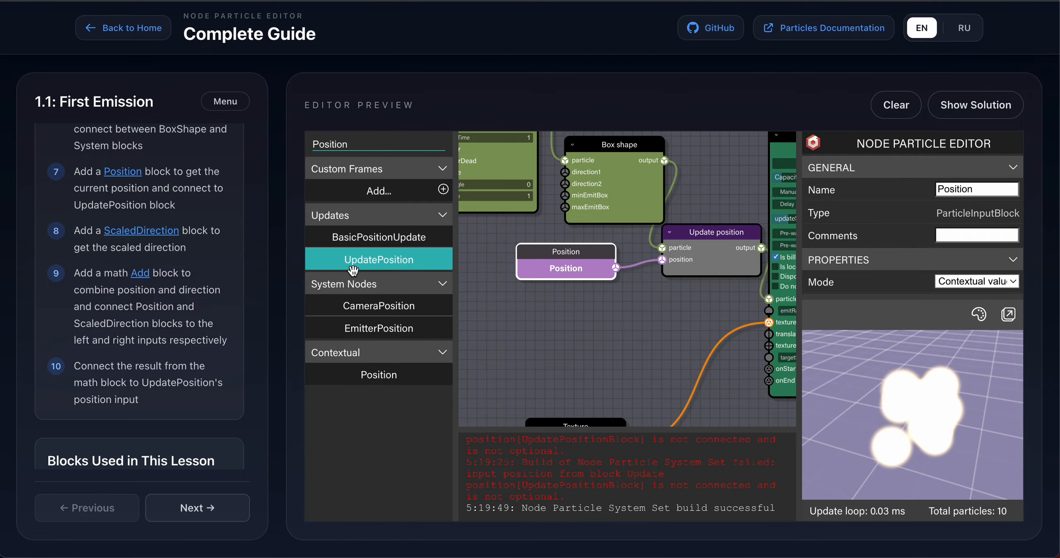
Add a ScaledDirection block below the Position block and shift both input blocks to the left.
{"action": "left_click", "coordinate": [128, 238]}
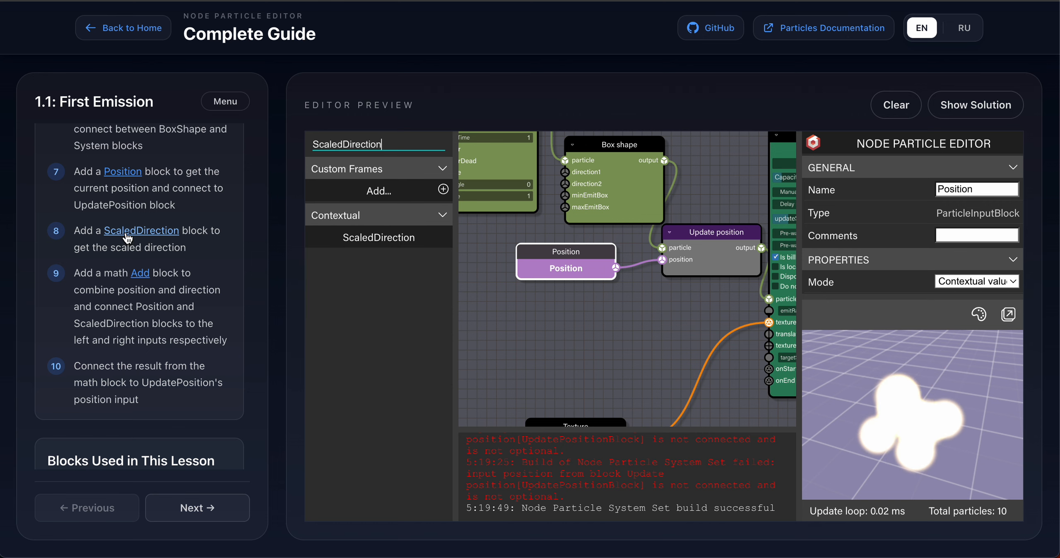
{"action": "left_click_drag", "start_coordinate": [349, 232], "coordinate": [550, 309]}
{"action": "left_click_drag", "start_coordinate": [555, 270], "coordinate": [506, 270]}
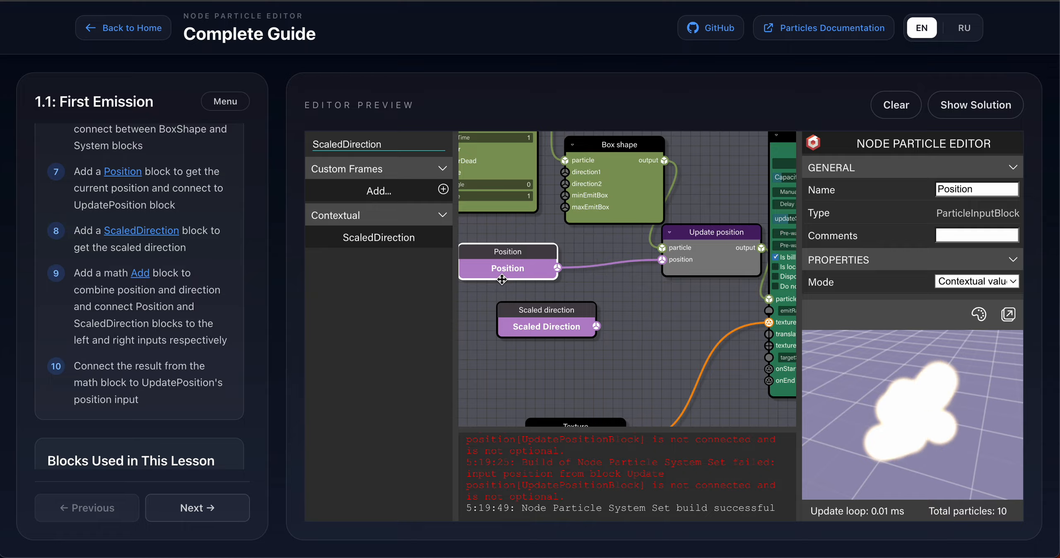
{"action": "left_click_drag", "start_coordinate": [539, 317], "coordinate": [515, 317]}
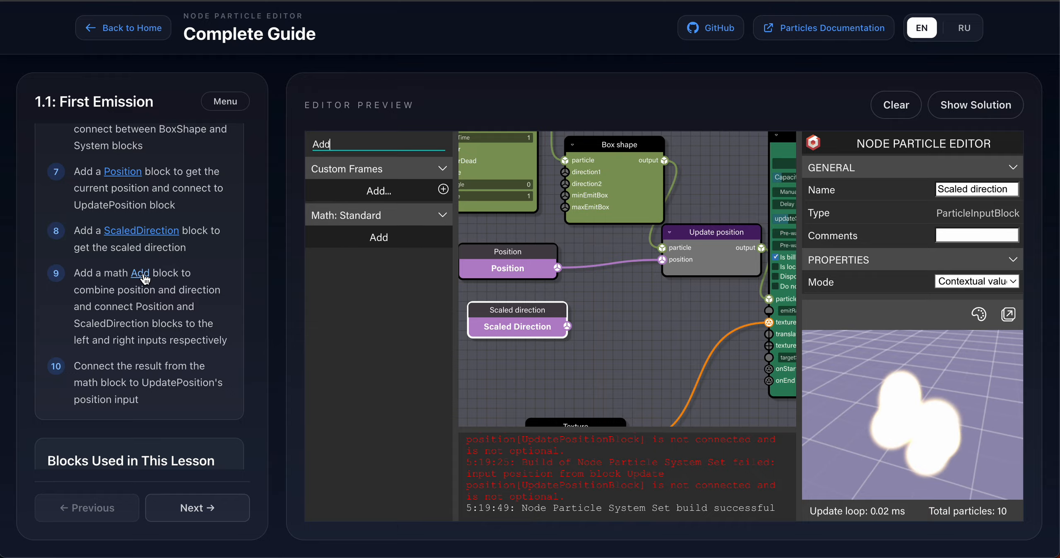
Add a math Add block, wiring Position into its left input and Scaled Direction into its right input.
{"action": "left_click_drag", "start_coordinate": [340, 237], "coordinate": [578, 282]}
{"action": "left_click_drag", "start_coordinate": [539, 308], "coordinate": [503, 335]}
{"action": "left_click_drag", "start_coordinate": [514, 265], "coordinate": [446, 265]}
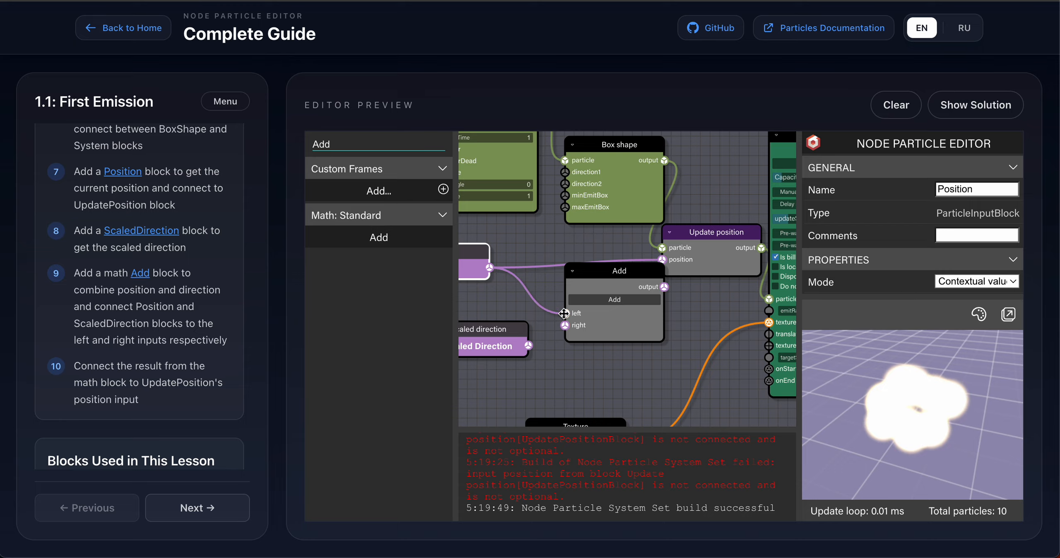
{"action": "left_click_drag", "start_coordinate": [529, 346], "coordinate": [565, 325]}
Move the Add block up and connect its output to Update position's position input.
{"action": "left_click_drag", "start_coordinate": [605, 279], "coordinate": [567, 249]}
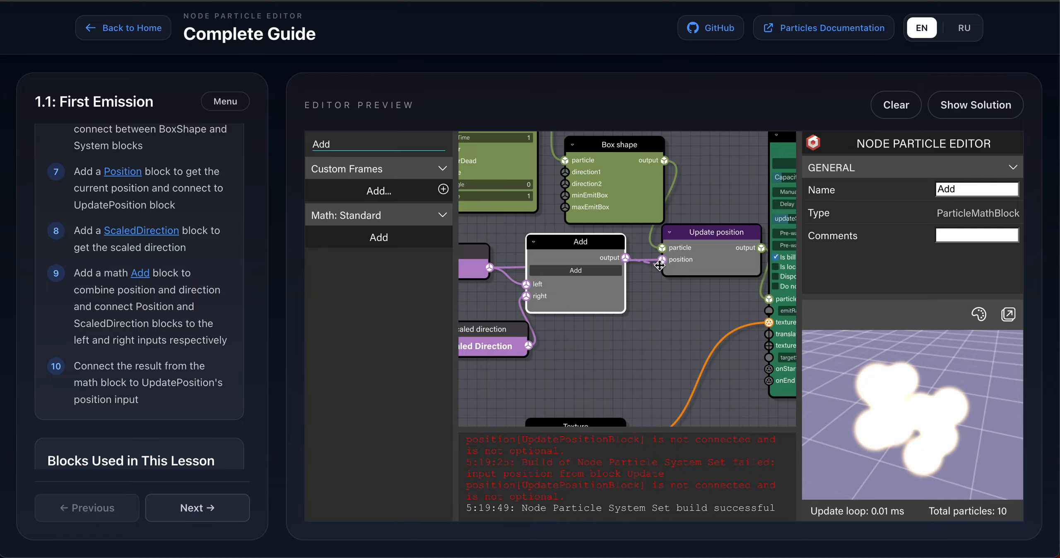
{"action": "left_click_drag", "start_coordinate": [663, 261], "coordinate": [662, 260]}
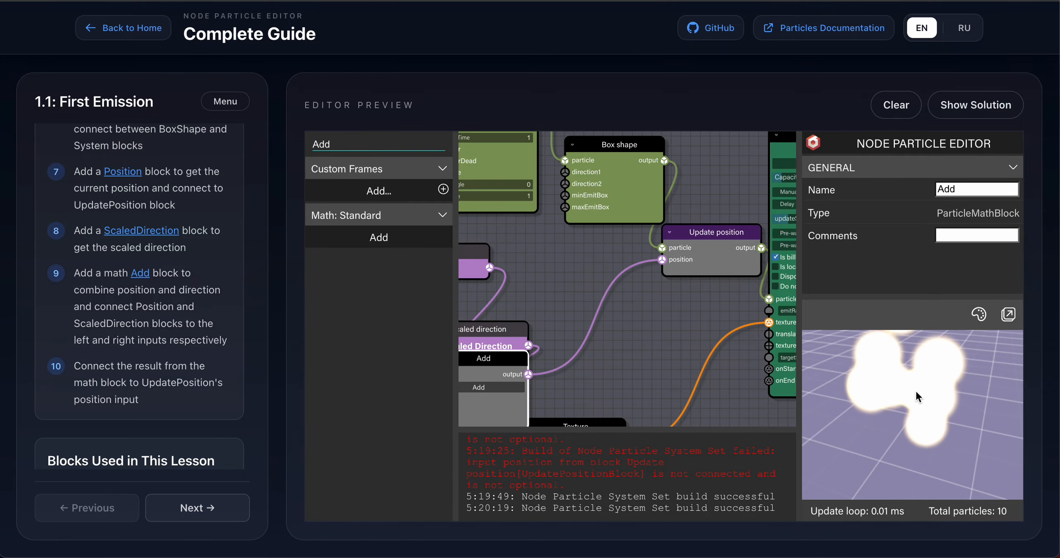
Move the Add block lower on the canvas, below the Scaled direction block.
{"action": "left_click_drag", "start_coordinate": [910, 400], "coordinate": [857, 386]}
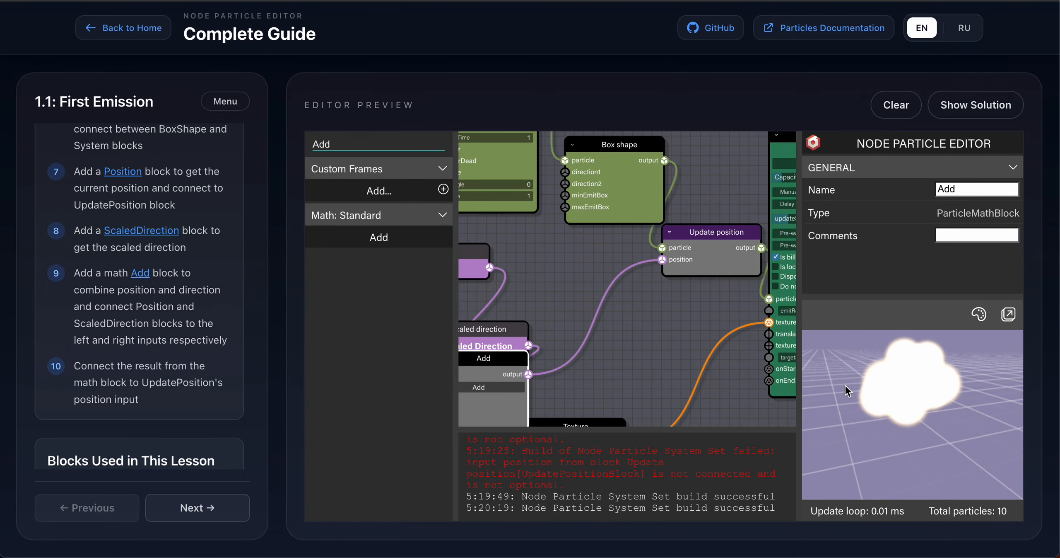
{"action": "mouse_move", "coordinate": [845, 386]}
{"action": "left_mouse_down"}
{"action": "mouse_move", "coordinate": [972, 389]}
{"action": "mouse_move", "coordinate": [845, 401]}
{"action": "left_mouse_up"}
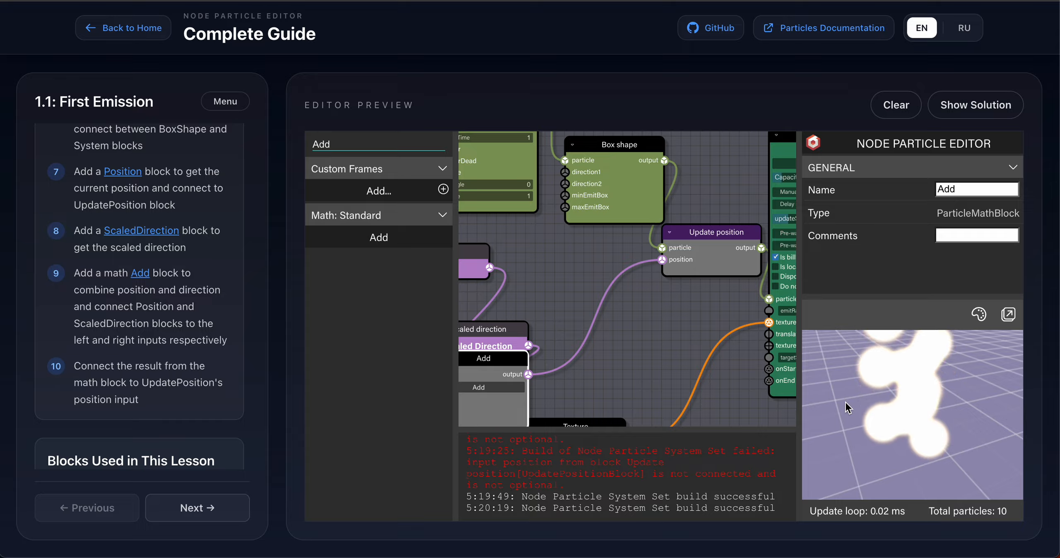
{"action": "left_click_drag", "start_coordinate": [493, 358], "coordinate": [513, 417]}
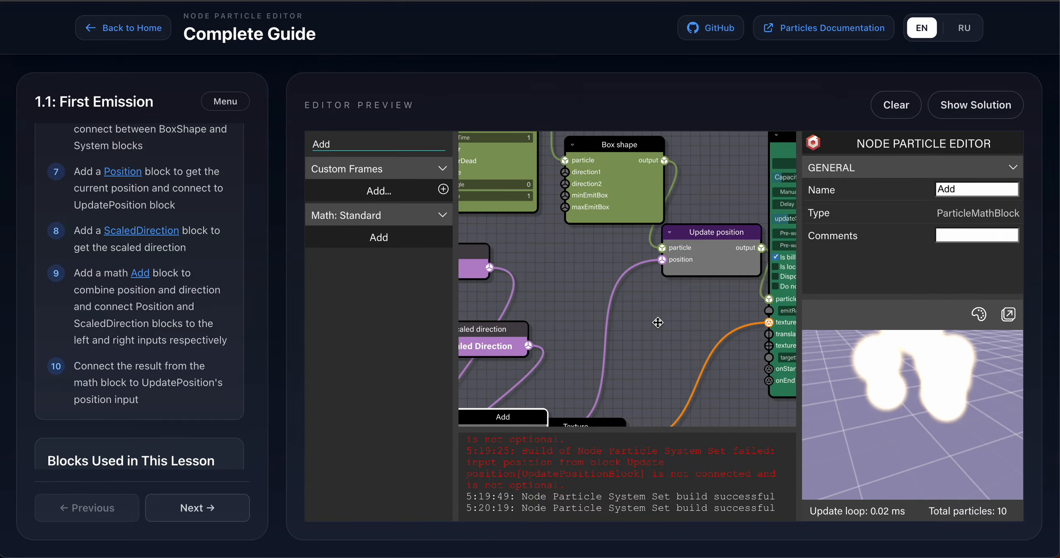
{"action": "left_click", "coordinate": [658, 322]}
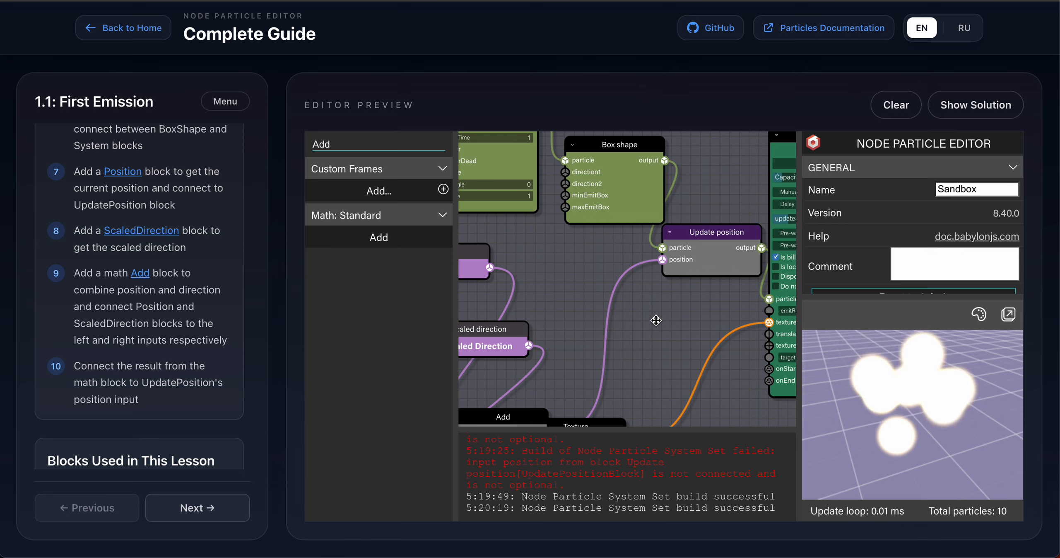
Save the particle graph to a JSON file from the editor's file options.
{"action": "scroll", "coordinate": [859, 238], "scroll_direction": "down", "scroll_amount": 3}
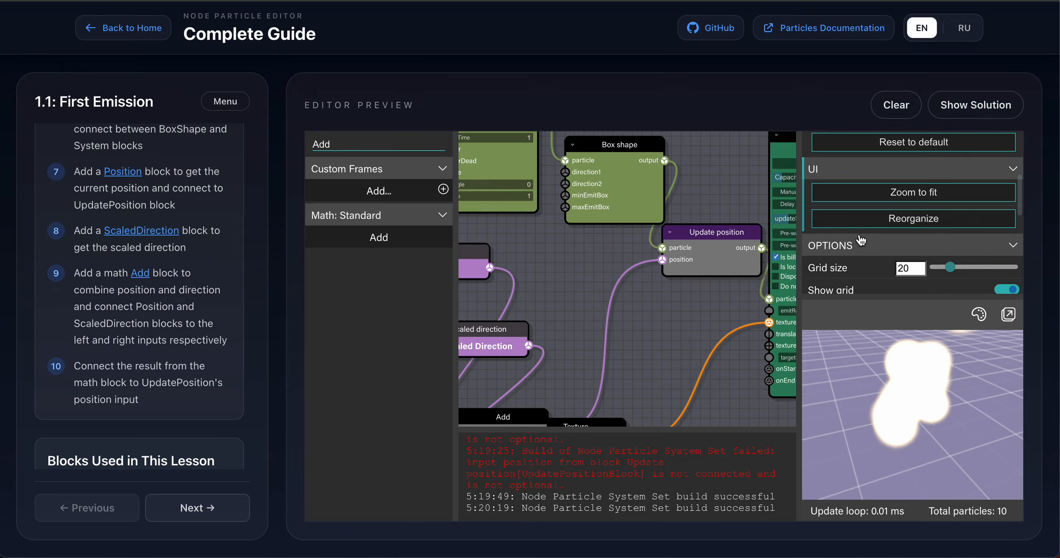
{"action": "scroll", "coordinate": [860, 239], "scroll_direction": "up", "scroll_amount": 3}
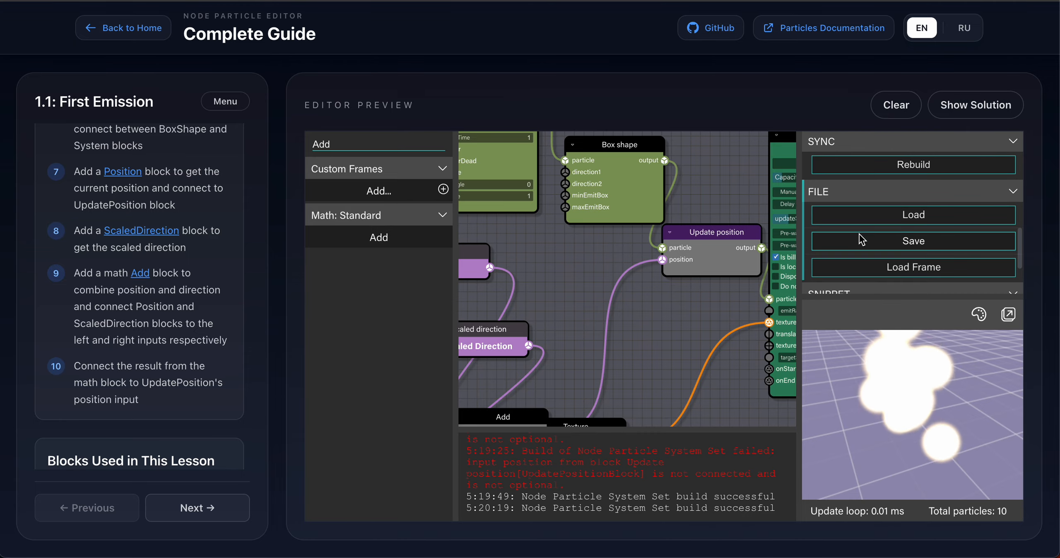
{"action": "scroll", "coordinate": [861, 239], "scroll_direction": "down", "scroll_amount": 3}
{"action": "scroll", "coordinate": [861, 239], "scroll_direction": "up", "scroll_amount": 2}
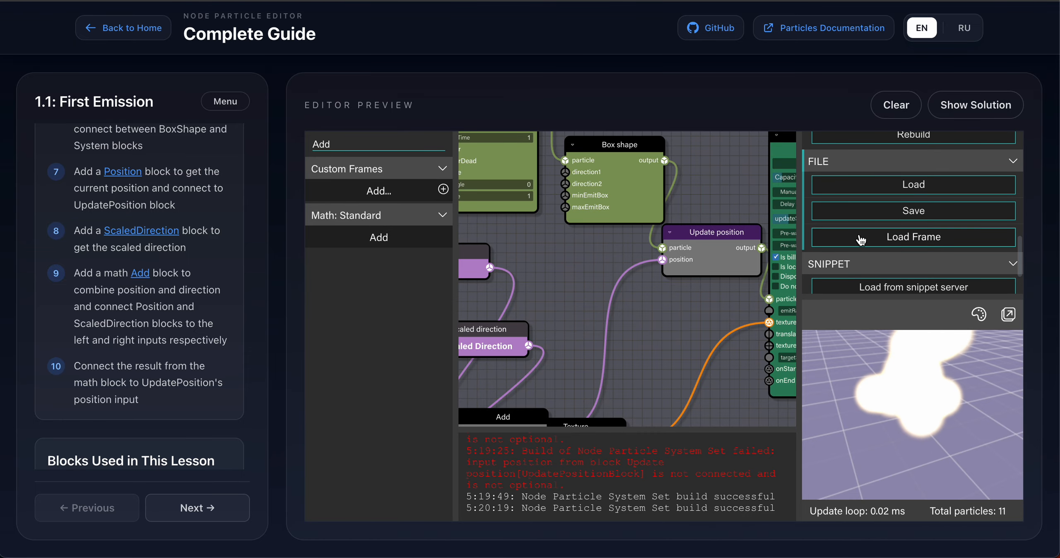
{"action": "scroll", "coordinate": [861, 240], "scroll_direction": "down", "scroll_amount": 1}
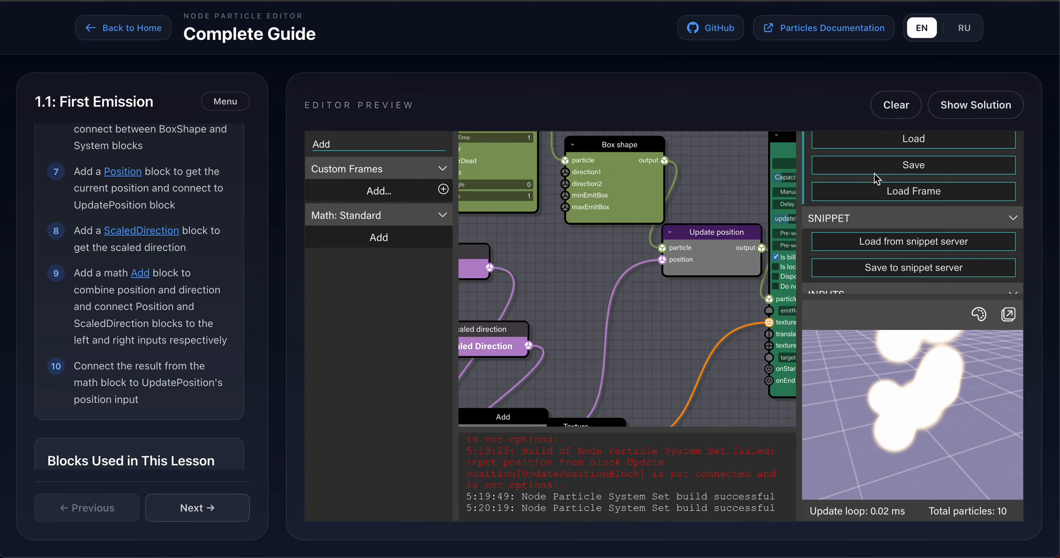
{"action": "scroll", "coordinate": [875, 179], "scroll_direction": "up", "scroll_amount": 1}
{"action": "scroll", "coordinate": [884, 230], "scroll_direction": "down", "scroll_amount": 1}
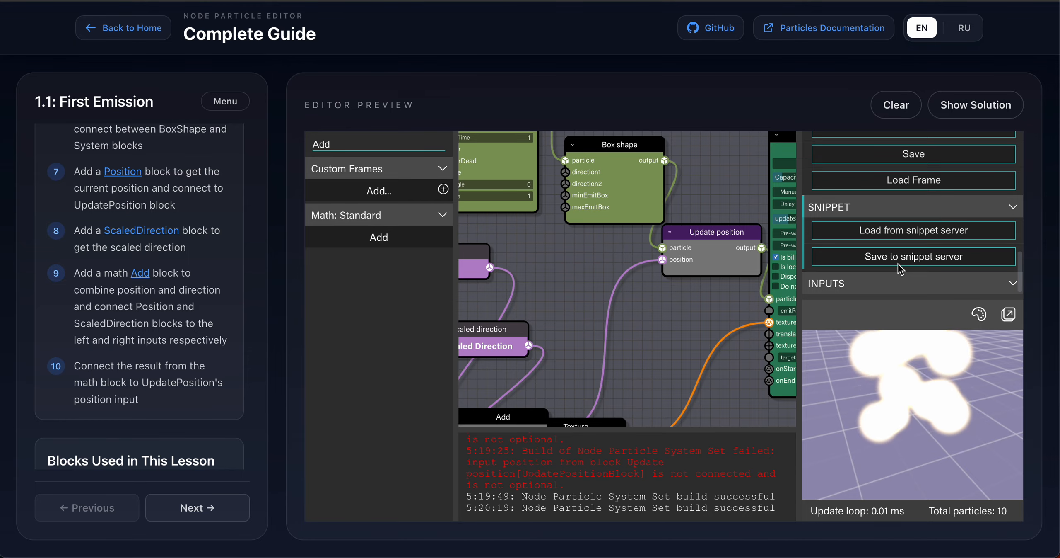
{"action": "scroll", "coordinate": [898, 263], "scroll_direction": "up", "scroll_amount": 1}
{"action": "scroll", "coordinate": [898, 263], "scroll_direction": "down", "scroll_amount": 1}
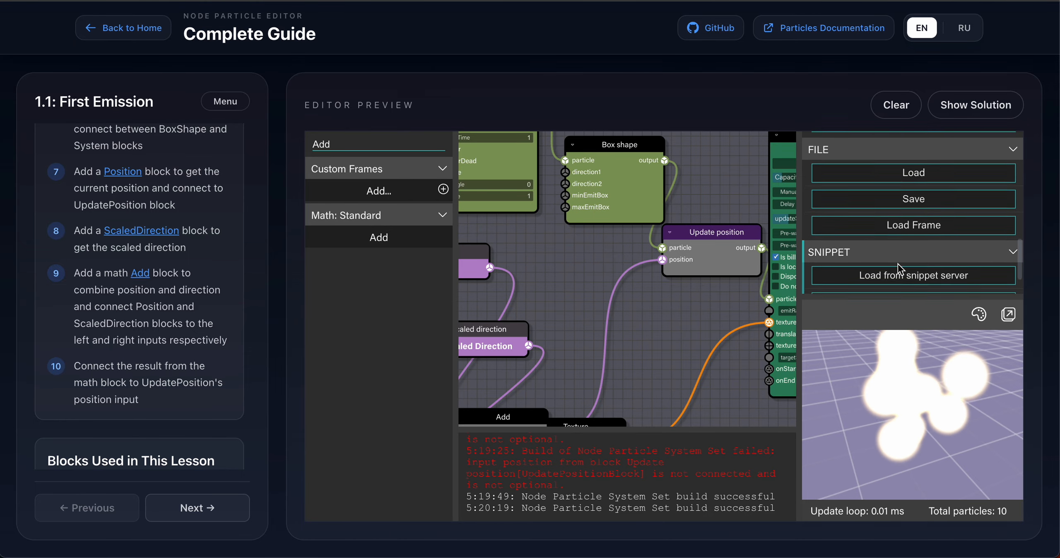
{"action": "scroll", "coordinate": [898, 263], "scroll_direction": "up", "scroll_amount": 1}
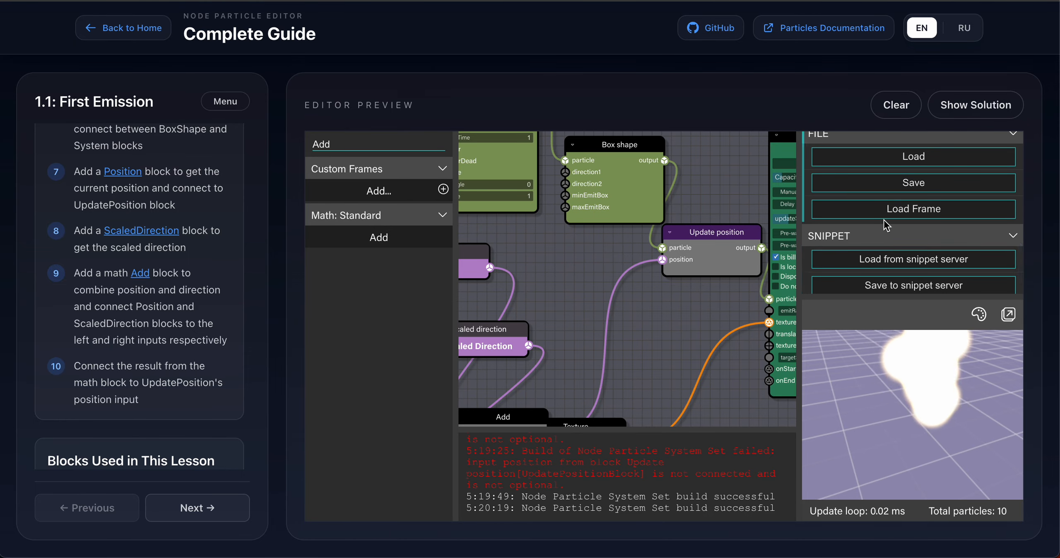
{"action": "scroll", "coordinate": [884, 219], "scroll_direction": "up", "scroll_amount": 1}
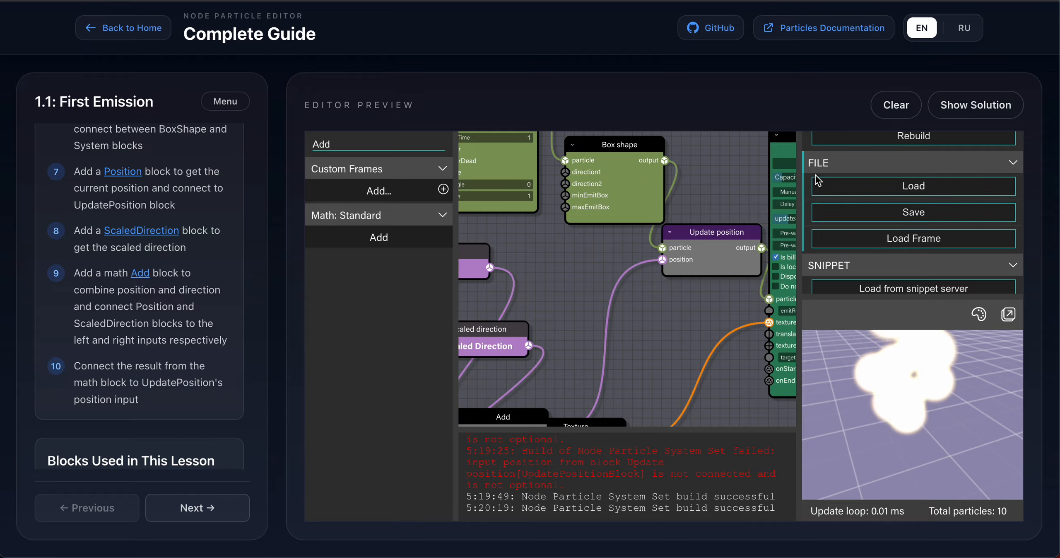
{"action": "left_click", "coordinate": [912, 213]}
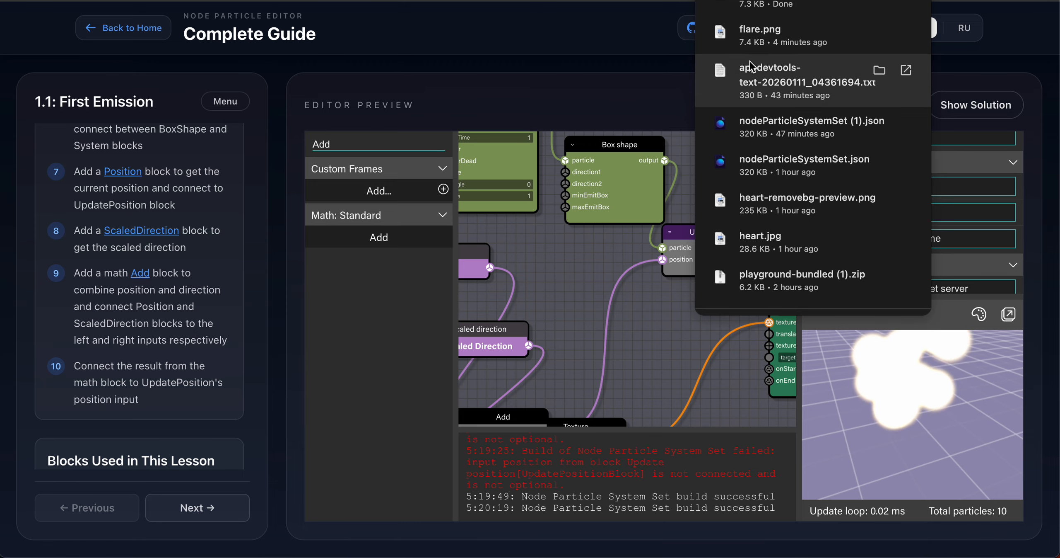
{"action": "left_click", "coordinate": [618, 43]}
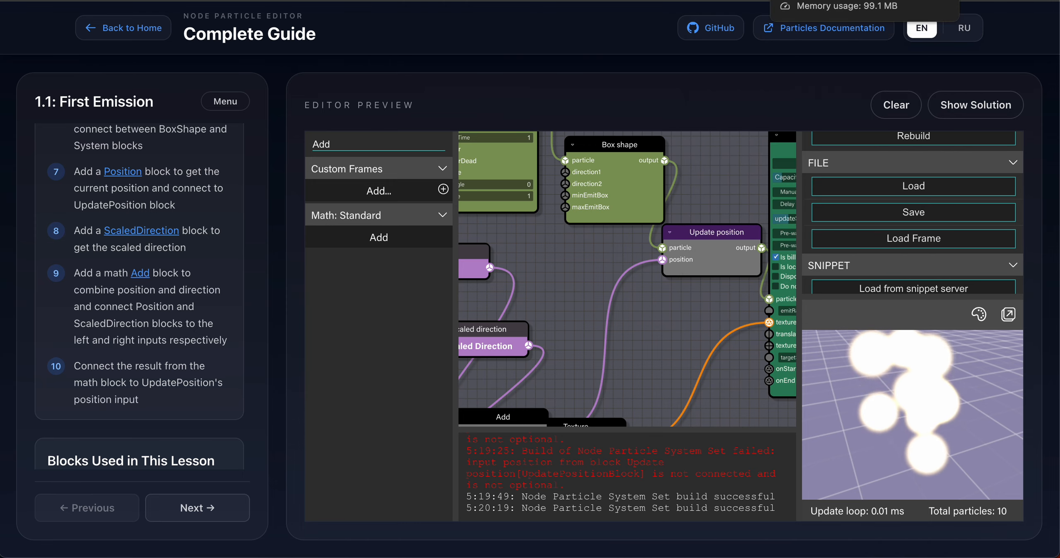
Switch to the standalone Node Particle Editor and load the file nodeParticleSystemSet (2).json.
{"action": "left_click", "coordinate": [820, 0]}
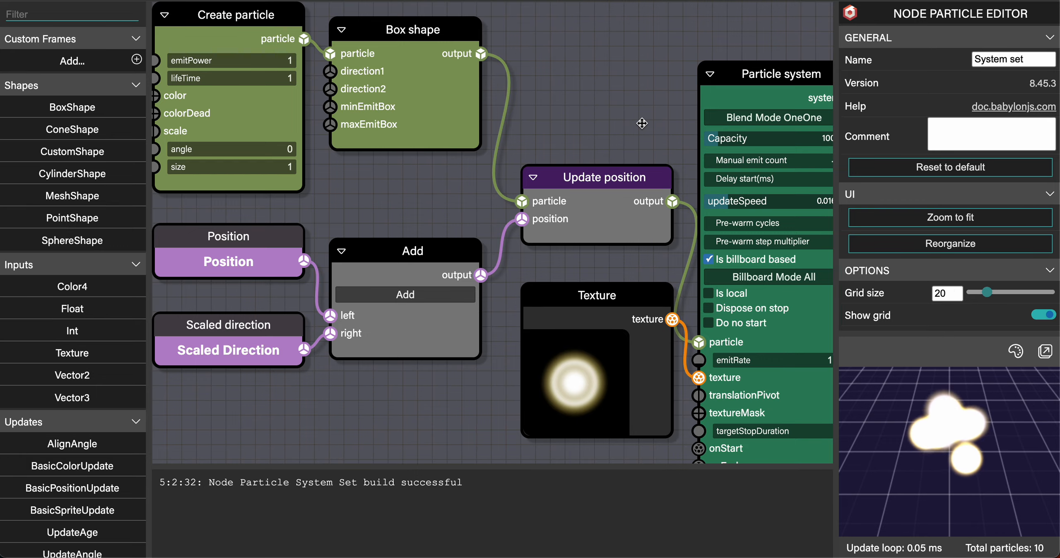
{"action": "left_click_drag", "start_coordinate": [642, 123], "coordinate": [524, 92]}
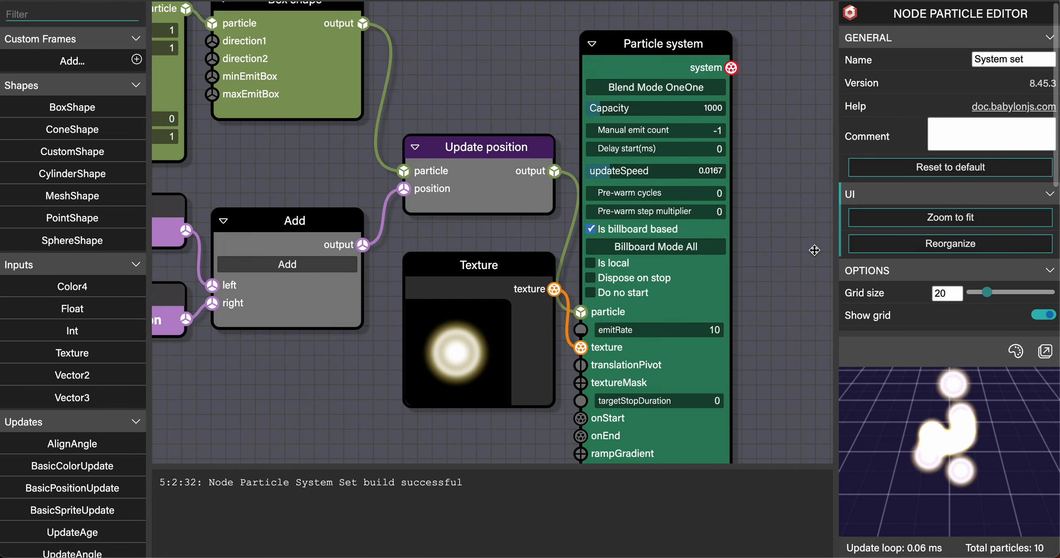
{"action": "scroll", "coordinate": [924, 203], "scroll_direction": "down", "scroll_amount": 6}
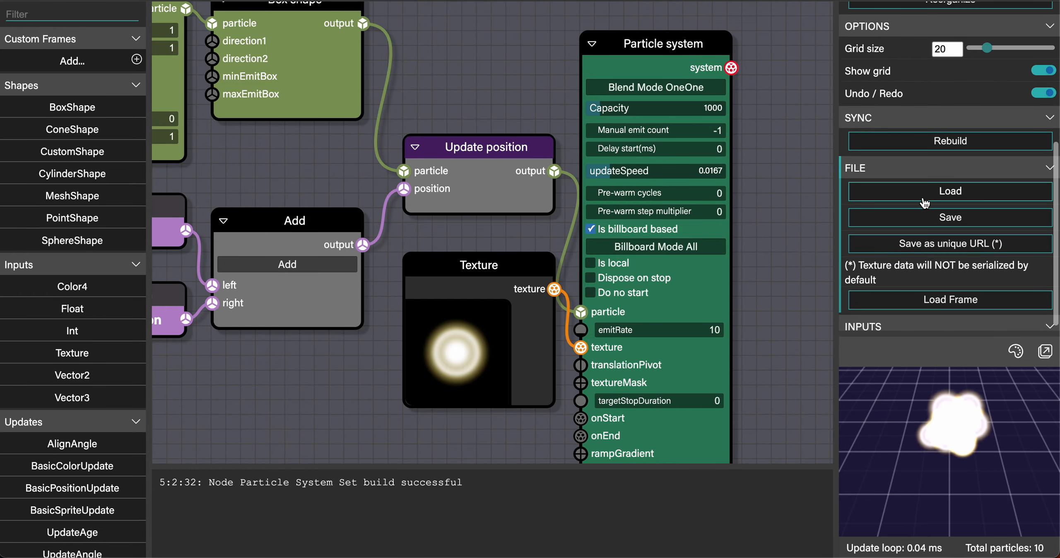
{"action": "left_click", "coordinate": [954, 192]}
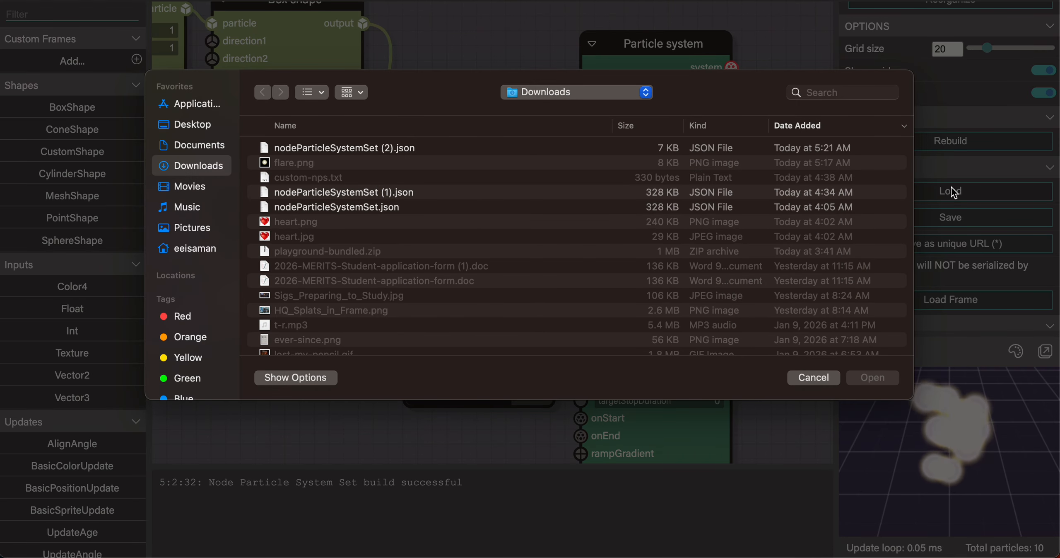
{"action": "double_click", "coordinate": [394, 148]}
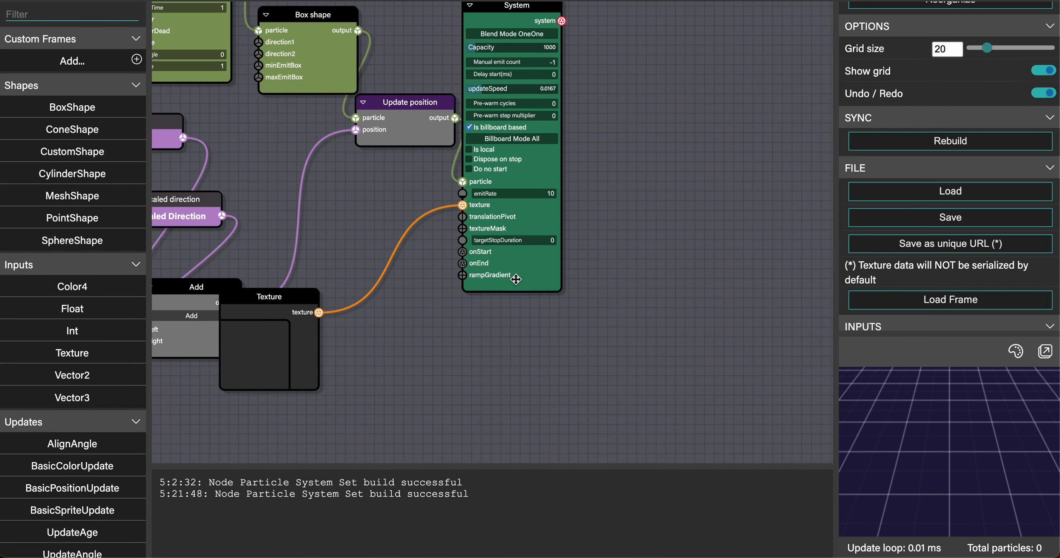
Move the System block and the Texture block to tidy the loaded graph.
{"action": "left_click_drag", "start_coordinate": [502, 4], "coordinate": [597, 73]}
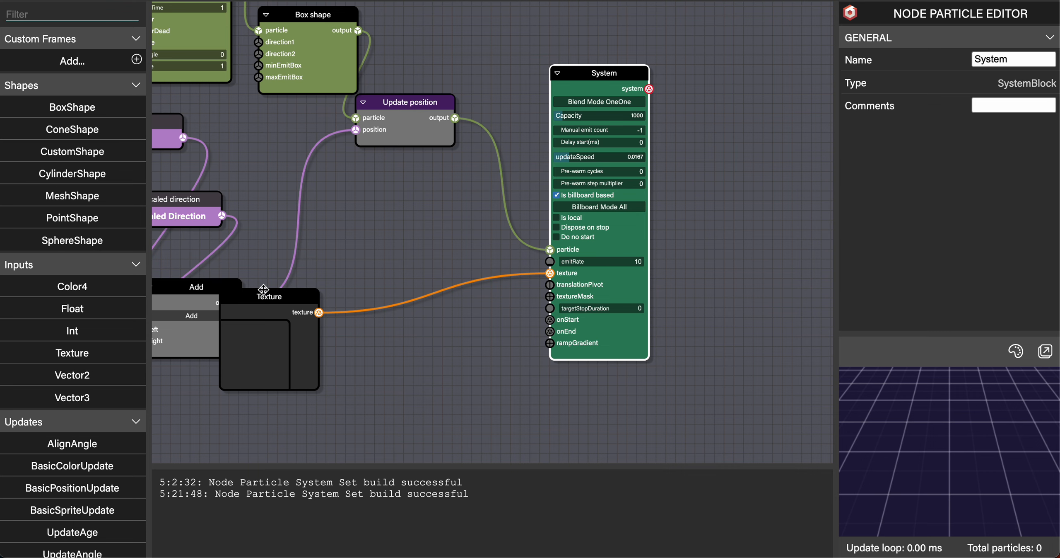
{"action": "left_click_drag", "start_coordinate": [264, 299], "coordinate": [408, 309]}
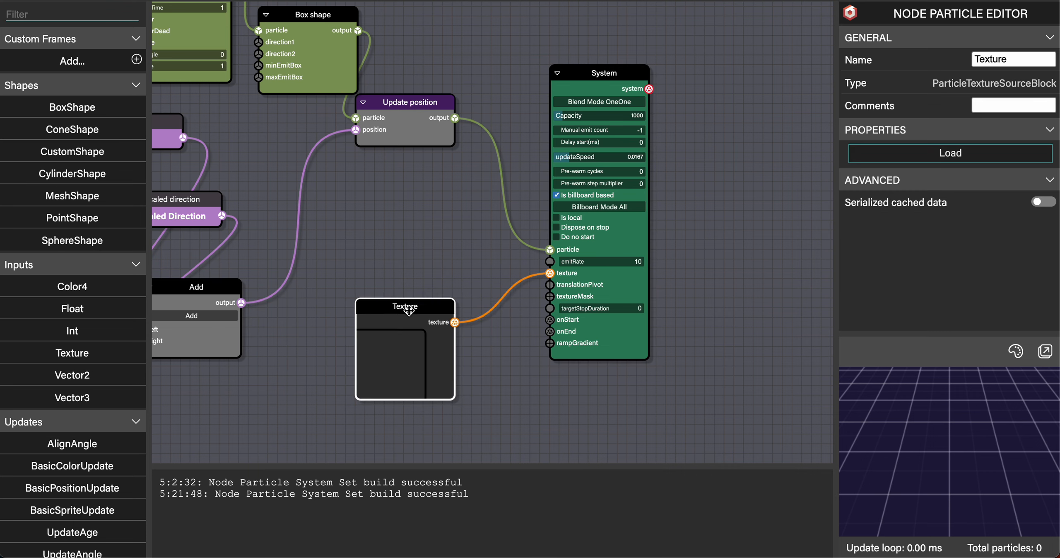
{"action": "mouse_move", "coordinate": [907, 457]}
{"action": "left_mouse_down"}
{"action": "mouse_move", "coordinate": [890, 437]}
{"action": "mouse_move", "coordinate": [930, 442]}
{"action": "mouse_move", "coordinate": [896, 448]}
{"action": "mouse_move", "coordinate": [915, 447]}
{"action": "left_mouse_up"}
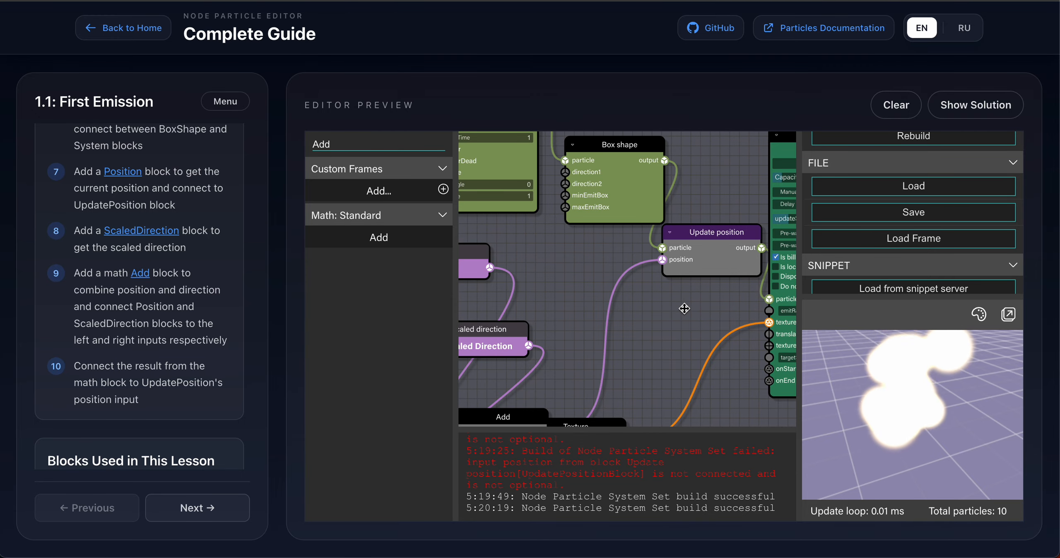
Select the Texture block in the guide's editor and enable its Serialized cached data option.
{"action": "scroll", "coordinate": [682, 316], "scroll_direction": "down", "scroll_amount": 10}
{"action": "scroll", "coordinate": [682, 316], "scroll_direction": "up", "scroll_amount": 6}
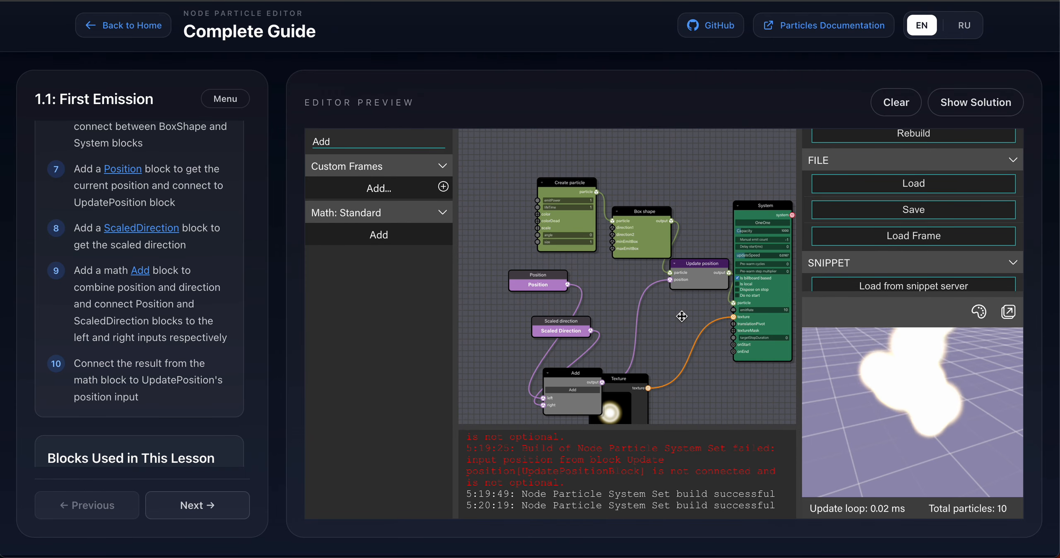
{"action": "left_click_drag", "start_coordinate": [671, 333], "coordinate": [663, 243]}
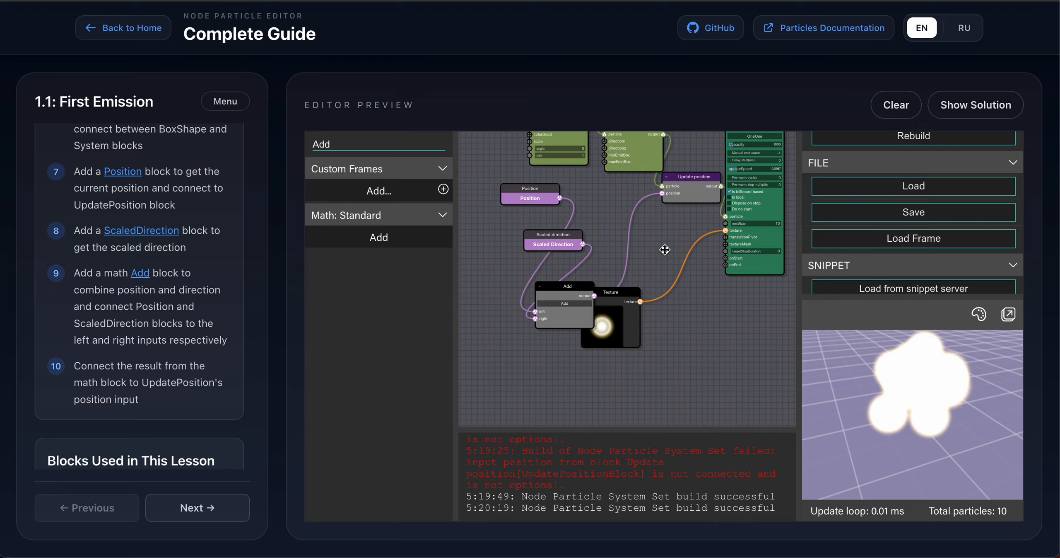
{"action": "left_click", "coordinate": [611, 295]}
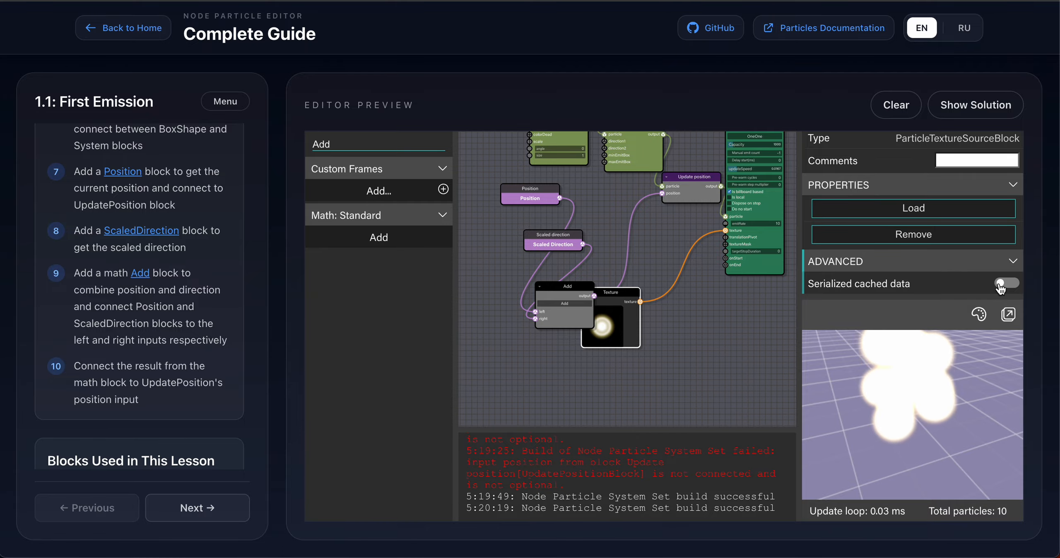
{"action": "left_click_drag", "start_coordinate": [619, 294], "coordinate": [661, 308]}
{"action": "scroll", "coordinate": [660, 309], "scroll_direction": "up", "scroll_amount": 5}
{"action": "scroll", "coordinate": [661, 309], "scroll_direction": "down", "scroll_amount": 5}
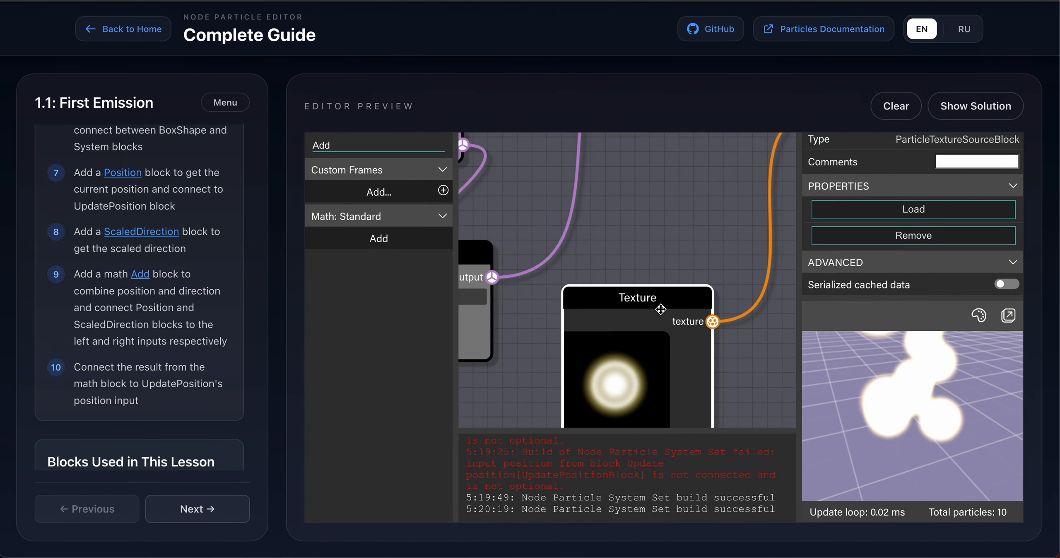
{"action": "left_click_drag", "start_coordinate": [650, 296], "coordinate": [644, 256]}
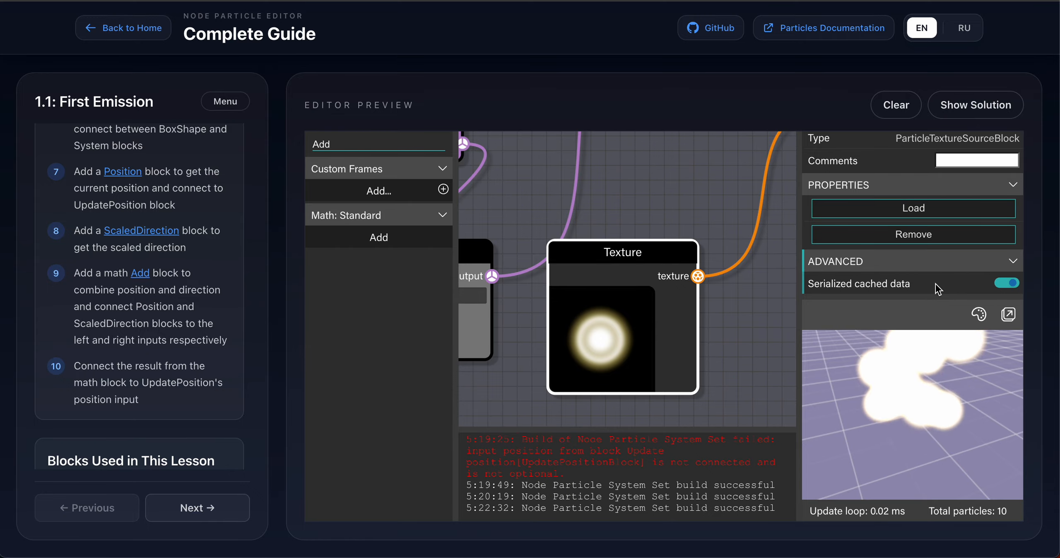
Save the particle graph to a JSON file again from the editor's file options.
{"action": "scroll", "coordinate": [885, 254], "scroll_direction": "up", "scroll_amount": 1}
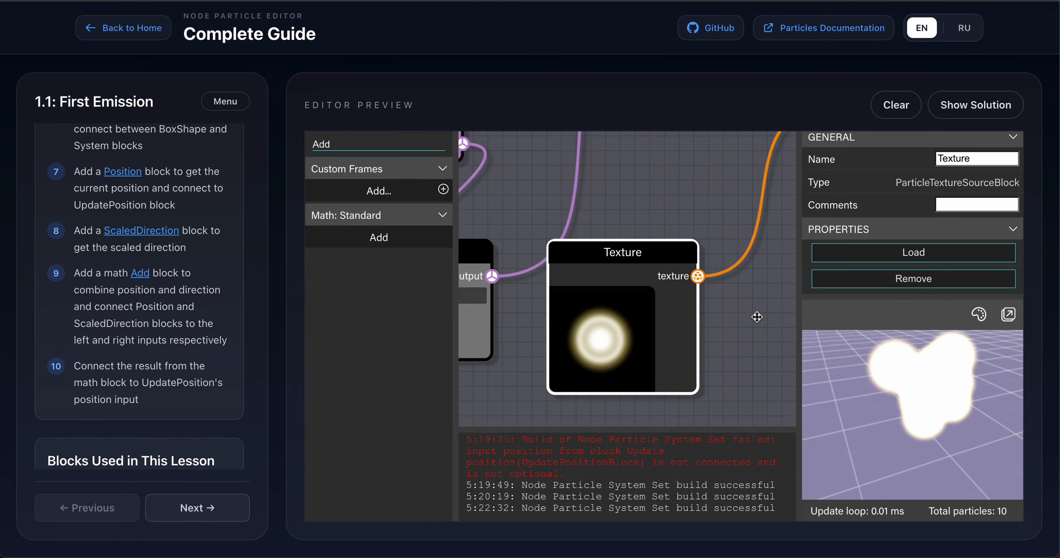
{"action": "left_click", "coordinate": [757, 316]}
{"action": "scroll", "coordinate": [880, 213], "scroll_direction": "up", "scroll_amount": 1}
{"action": "scroll", "coordinate": [882, 218], "scroll_direction": "down", "scroll_amount": 3}
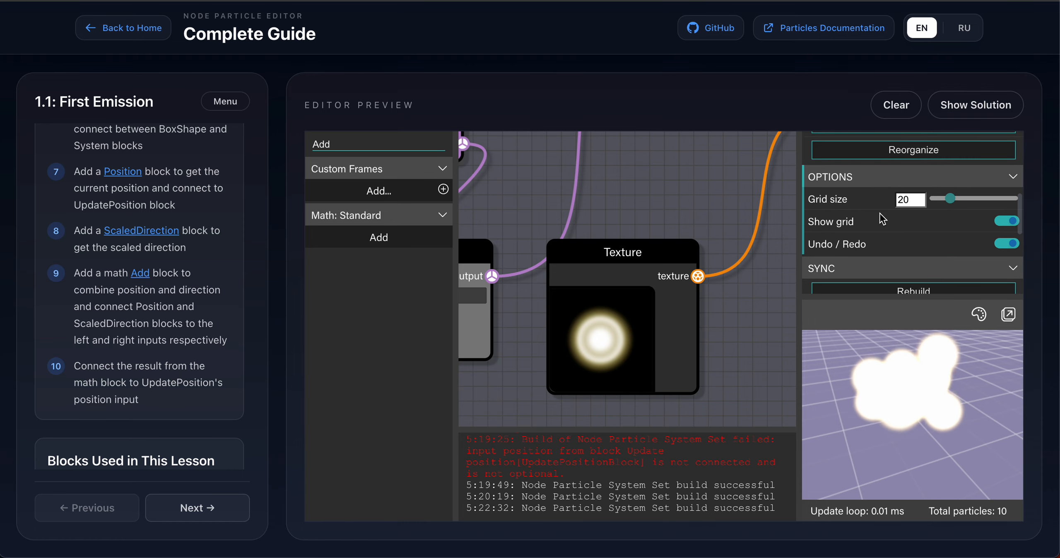
{"action": "scroll", "coordinate": [881, 219], "scroll_direction": "down", "scroll_amount": 3}
{"action": "scroll", "coordinate": [881, 219], "scroll_direction": "down", "scroll_amount": 1}
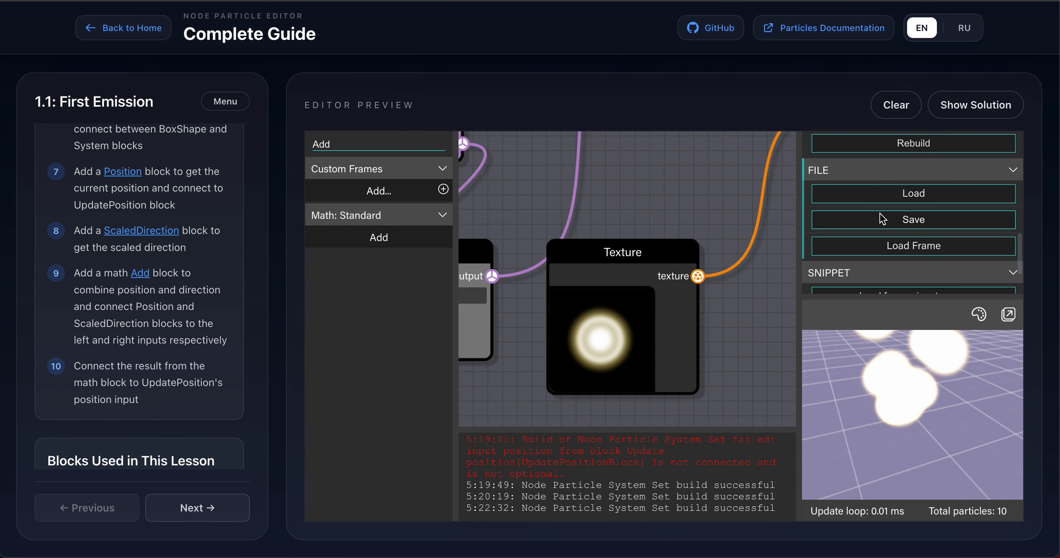
{"action": "left_click", "coordinate": [884, 220]}
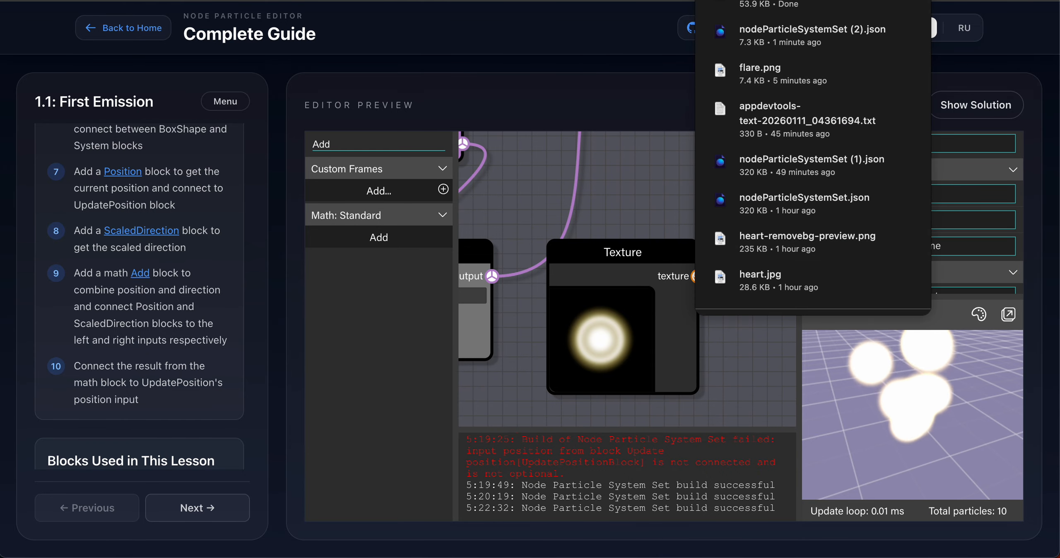
Switch to the standalone Node Particle Editor and load the newly saved graph file.
{"action": "key", "text": "ctrl+Tab"}
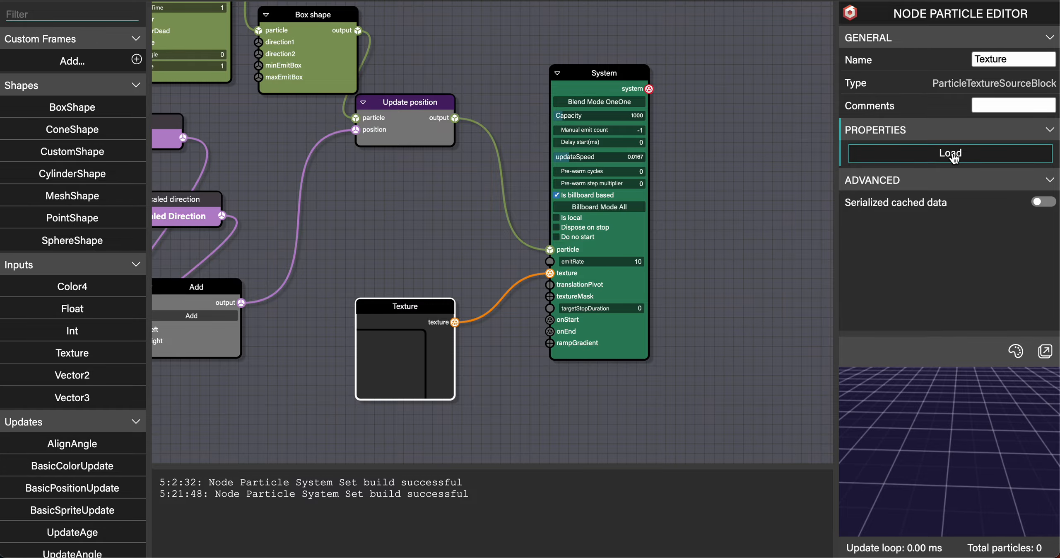
{"action": "left_click", "coordinate": [805, 230]}
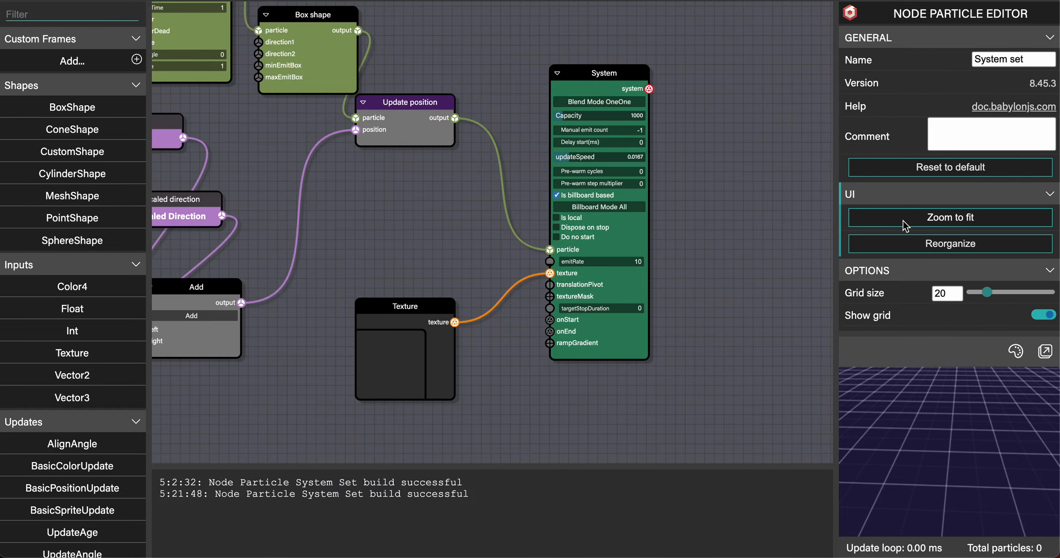
{"action": "scroll", "coordinate": [905, 226], "scroll_direction": "down", "scroll_amount": 2}
{"action": "scroll", "coordinate": [905, 226], "scroll_direction": "down", "scroll_amount": 2}
{"action": "left_click", "coordinate": [928, 229]}
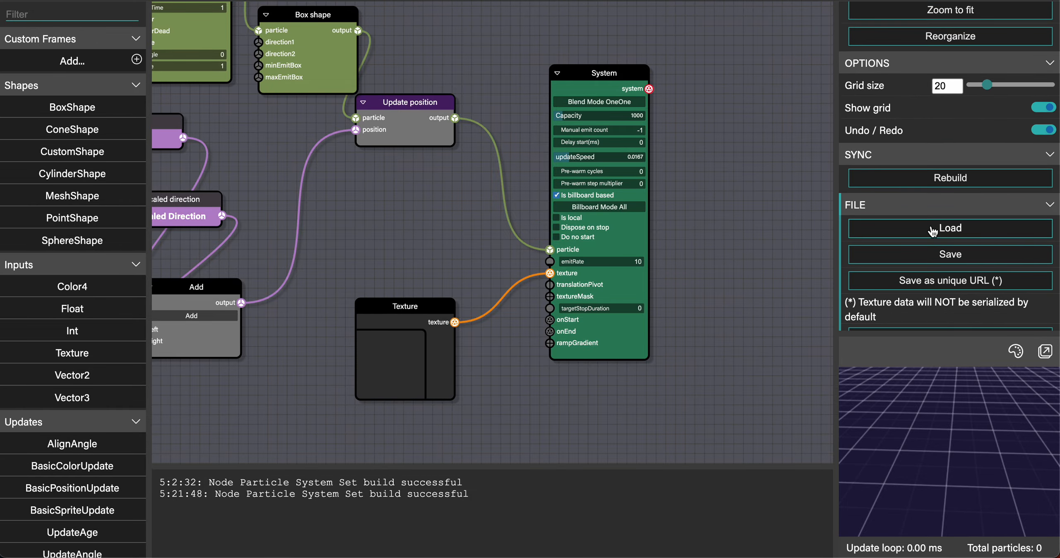
{"action": "double_click", "coordinate": [383, 150]}
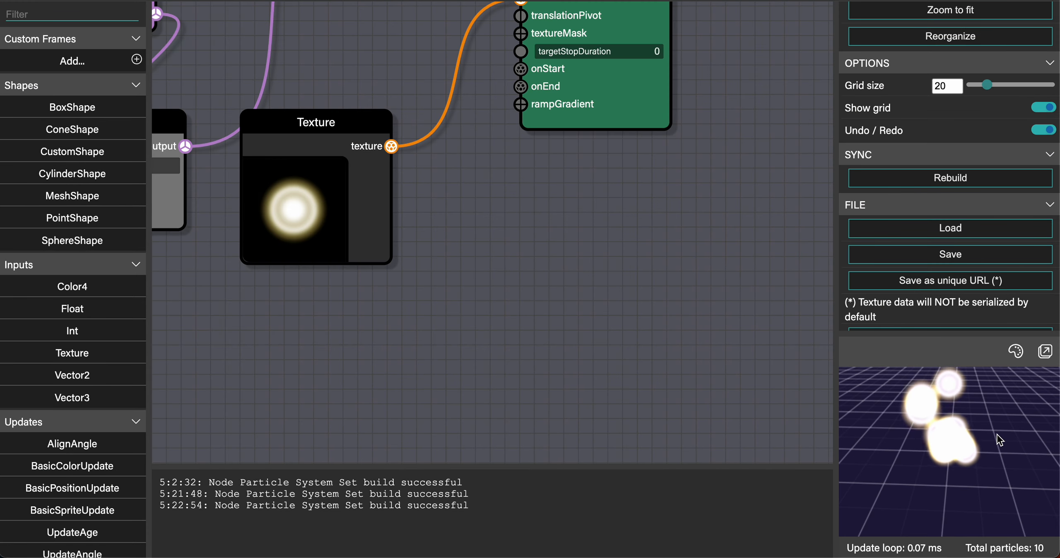
Inspect the Texture block's properties and particle preview in both editors.
{"action": "mouse_move", "coordinate": [998, 434]}
{"action": "left_mouse_down"}
{"action": "mouse_move", "coordinate": [948, 421]}
{"action": "mouse_move", "coordinate": [985, 406]}
{"action": "mouse_move", "coordinate": [1002, 419]}
{"action": "mouse_move", "coordinate": [978, 436]}
{"action": "mouse_move", "coordinate": [990, 433]}
{"action": "left_mouse_up"}
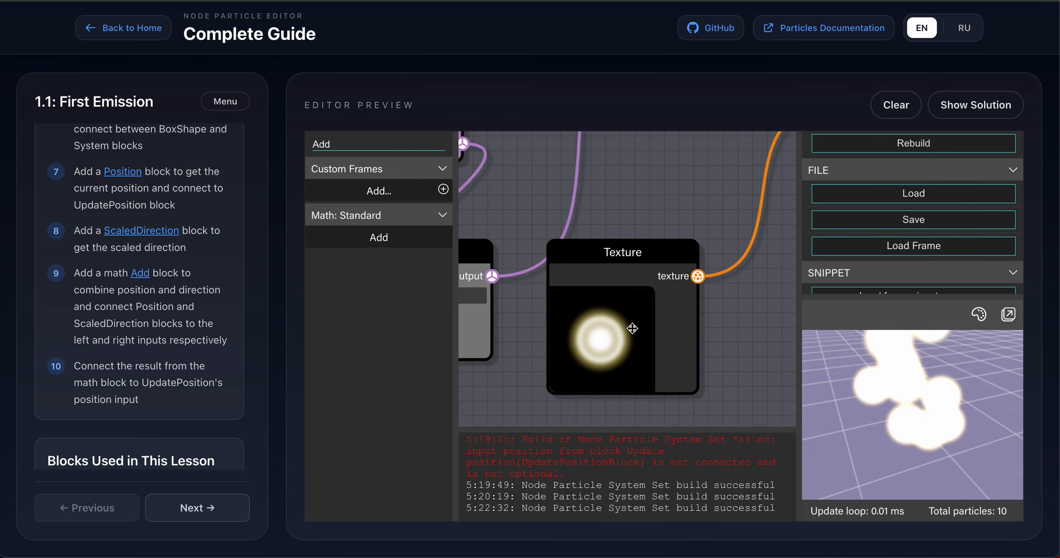
{"action": "left_click", "coordinate": [633, 328]}
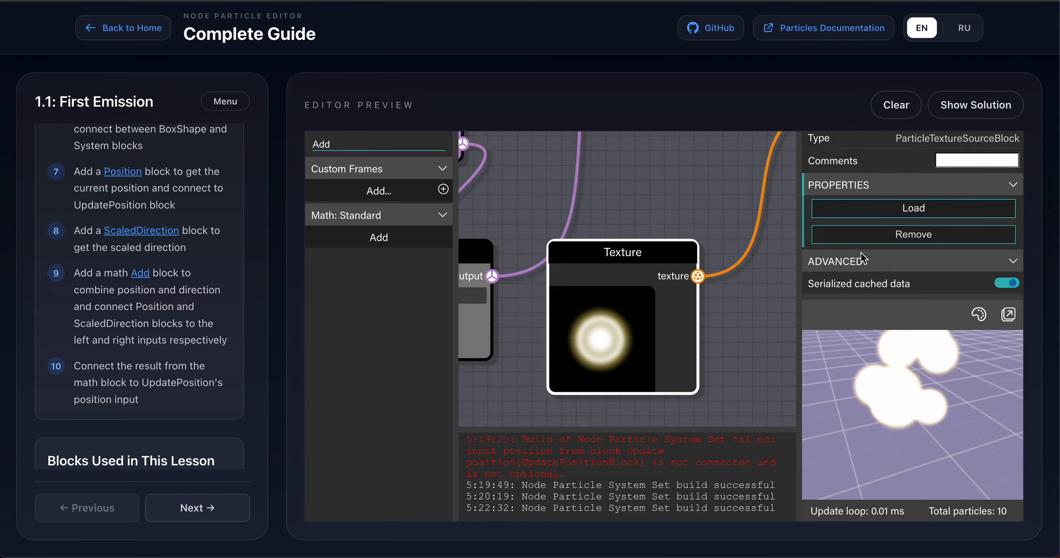
{"action": "scroll", "coordinate": [899, 228], "scroll_direction": "up", "scroll_amount": 1}
{"action": "scroll", "coordinate": [900, 228], "scroll_direction": "up", "scroll_amount": 1}
{"action": "scroll", "coordinate": [900, 228], "scroll_direction": "down", "scroll_amount": 2}
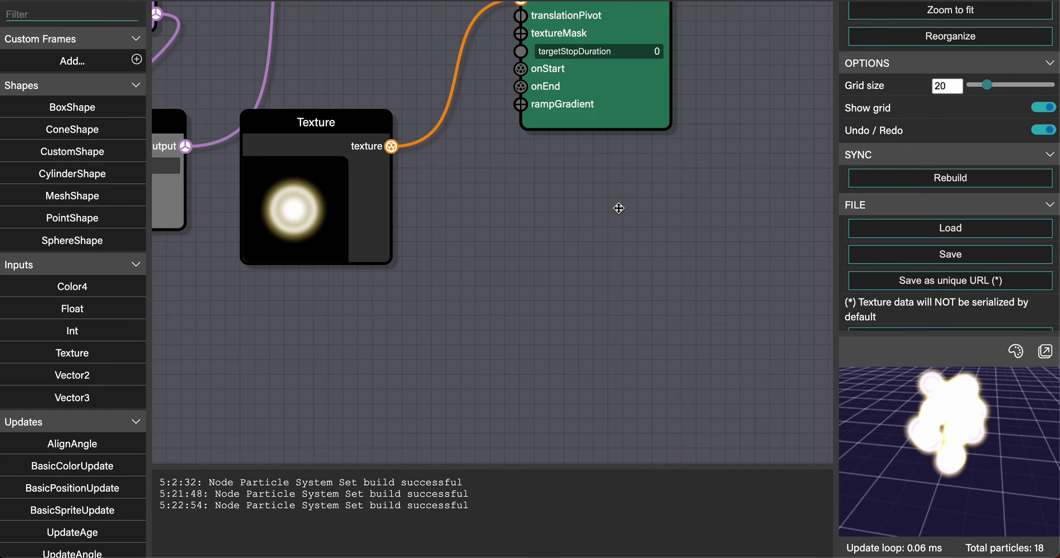
{"action": "scroll", "coordinate": [583, 184], "scroll_direction": "down", "scroll_amount": 8}
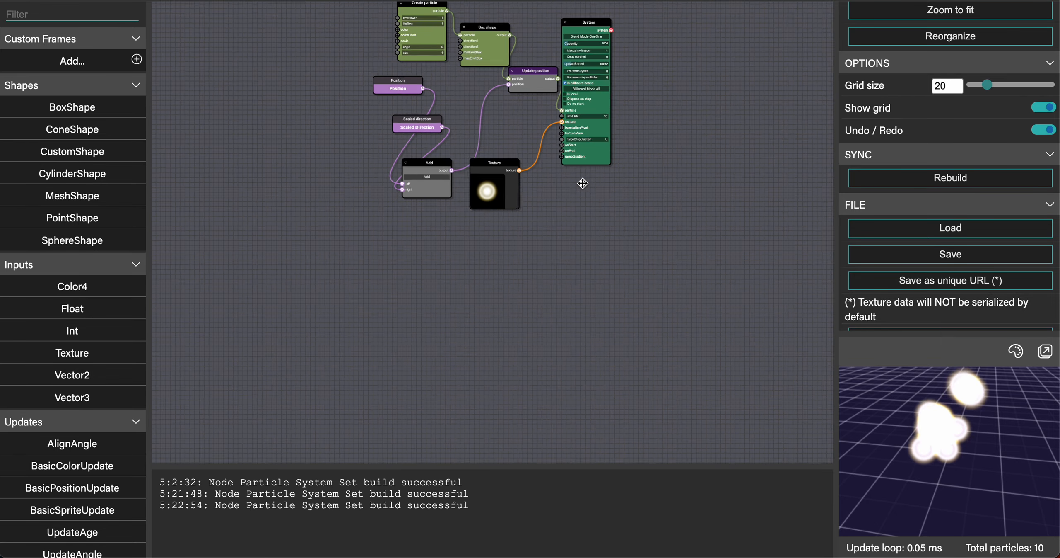
{"action": "scroll", "coordinate": [583, 183], "scroll_direction": "up", "scroll_amount": 5}
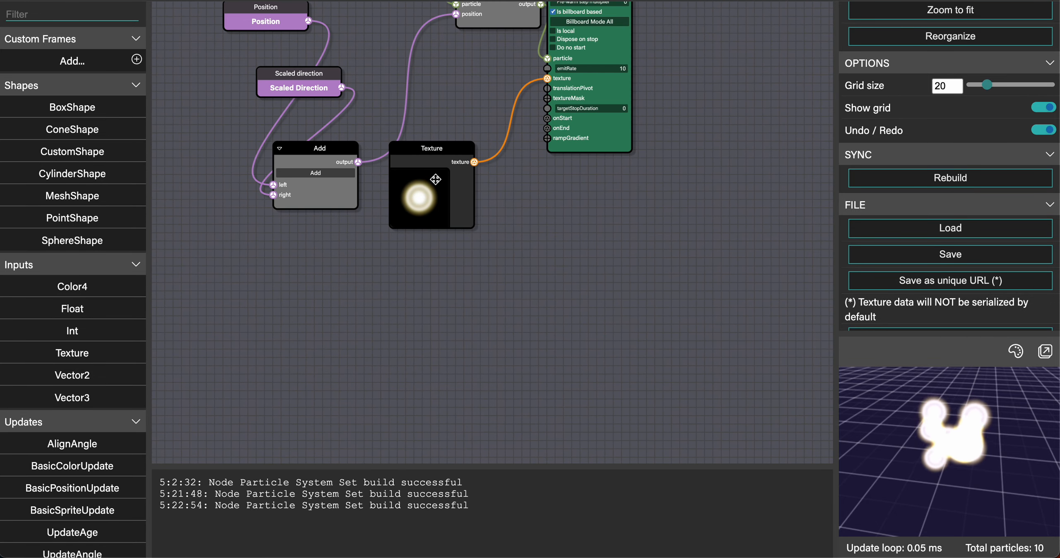
{"action": "left_click", "coordinate": [429, 167]}
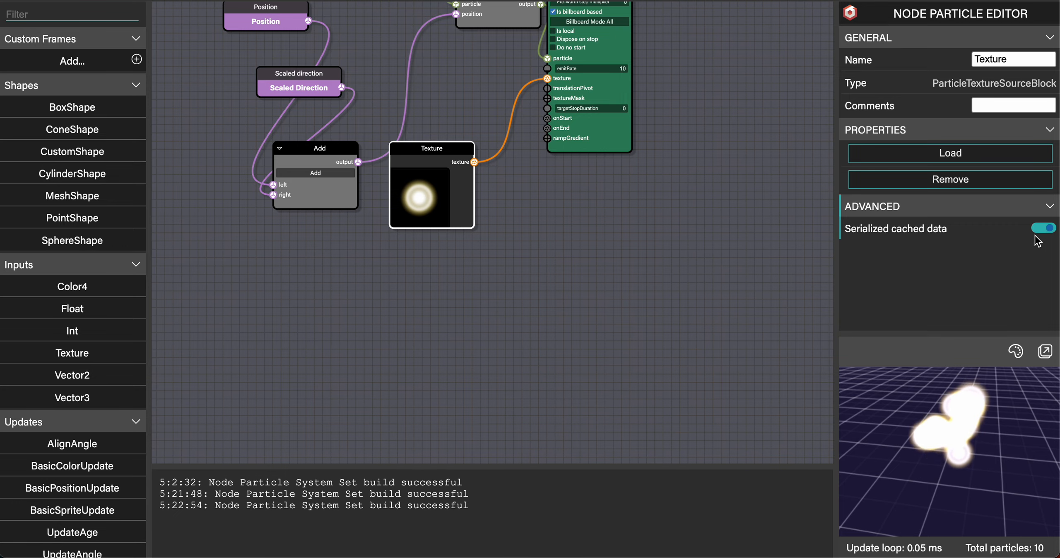
Save the loaded particle graph as a unique URL snippet from the file options.
{"action": "left_click_drag", "start_coordinate": [656, 213], "coordinate": [632, 386]}
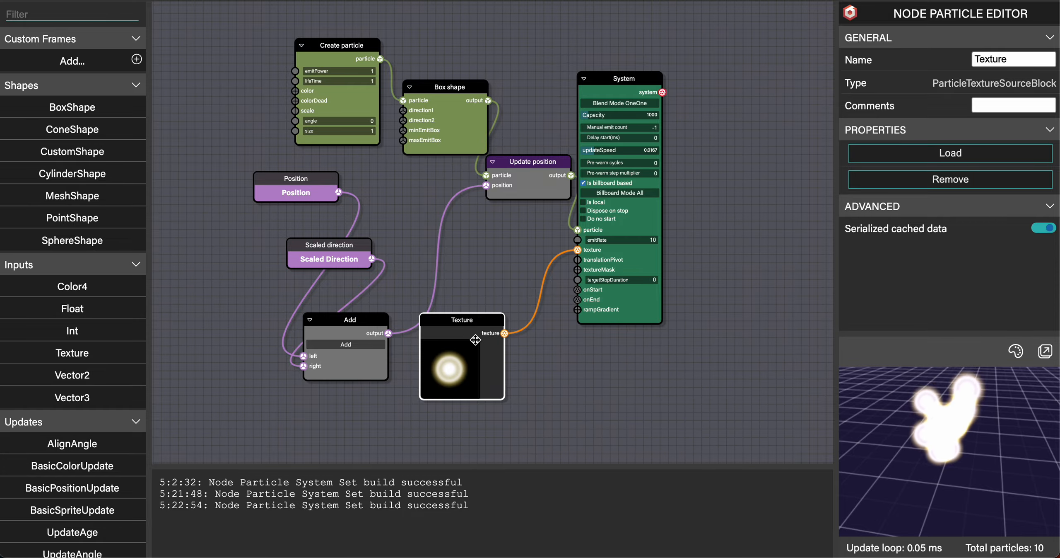
{"action": "scroll", "coordinate": [475, 339], "scroll_direction": "up", "scroll_amount": 5}
{"action": "scroll", "coordinate": [475, 340], "scroll_direction": "down", "scroll_amount": 7}
{"action": "scroll", "coordinate": [475, 339], "scroll_direction": "up", "scroll_amount": 3}
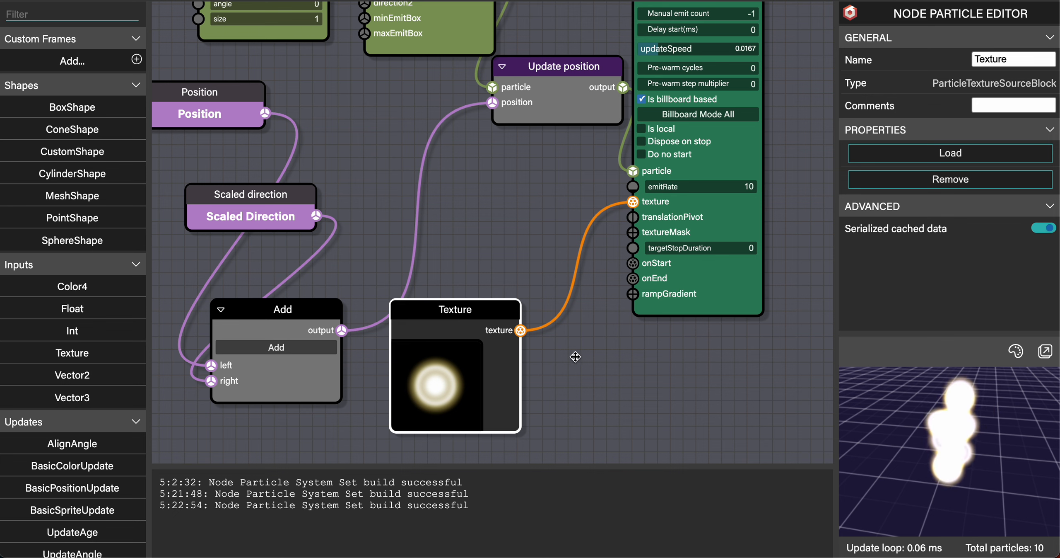
{"action": "left_click", "coordinate": [616, 361]}
{"action": "scroll", "coordinate": [951, 246], "scroll_direction": "down", "scroll_amount": 6}
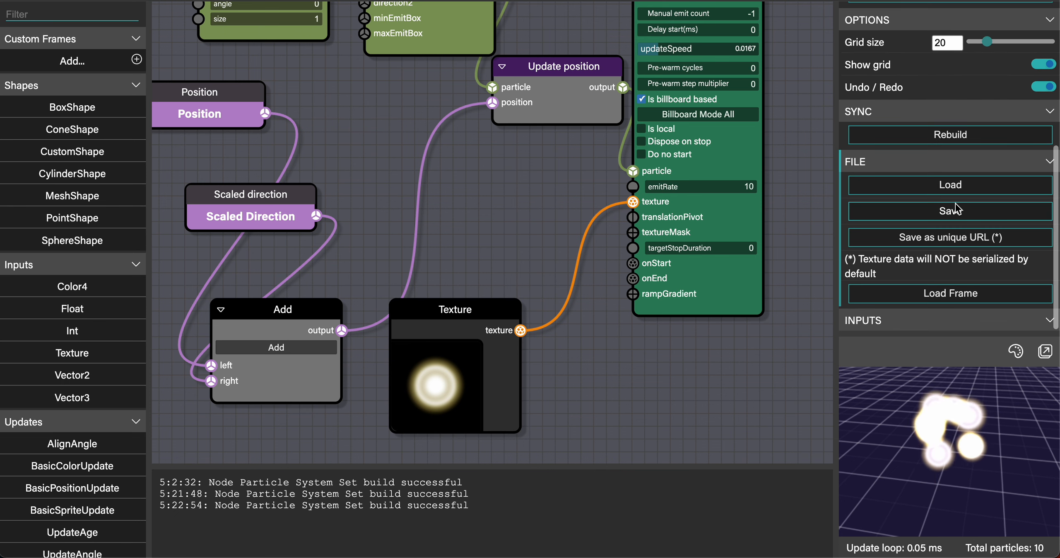
{"action": "left_click", "coordinate": [943, 236]}
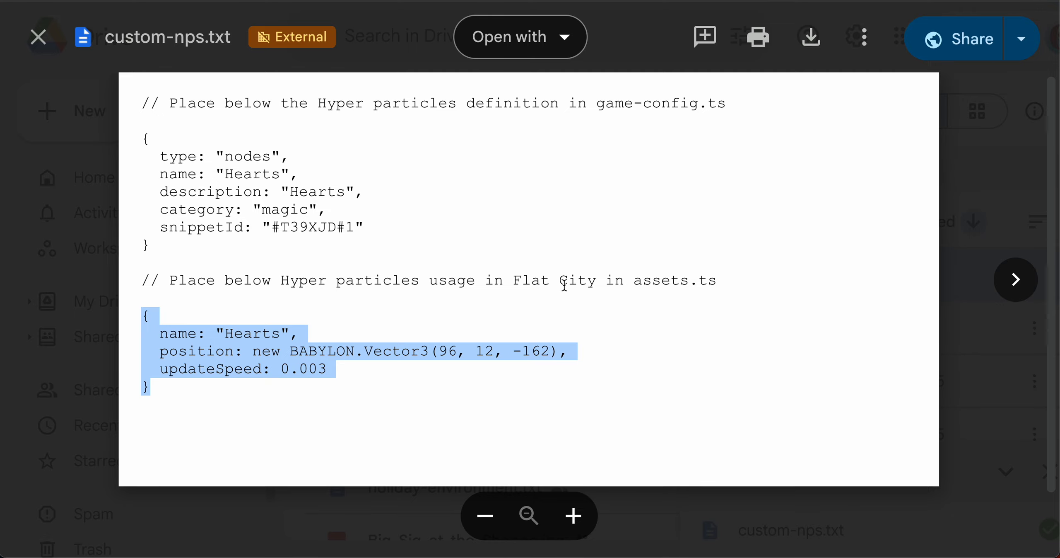
{"action": "left_click", "coordinate": [474, 330]}
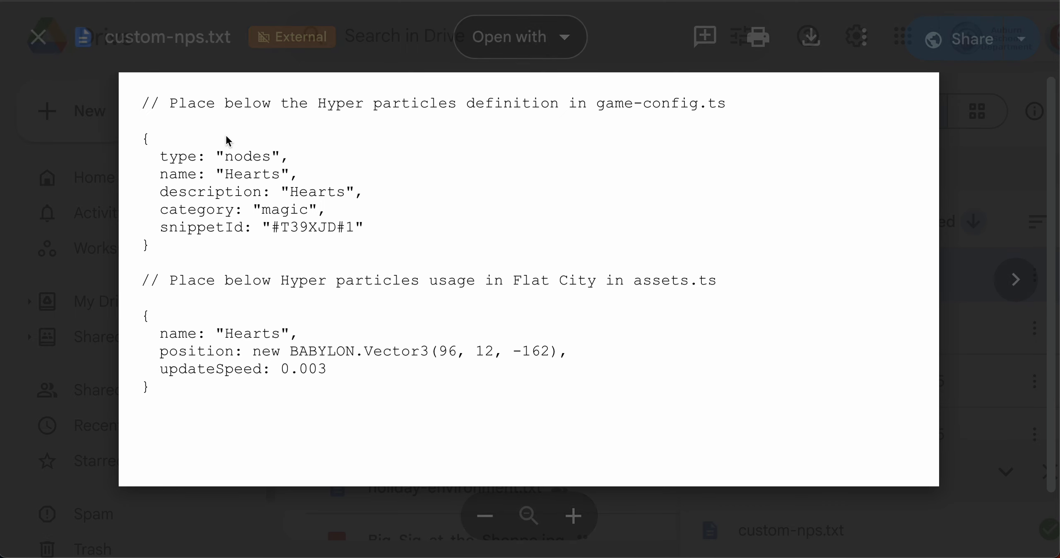